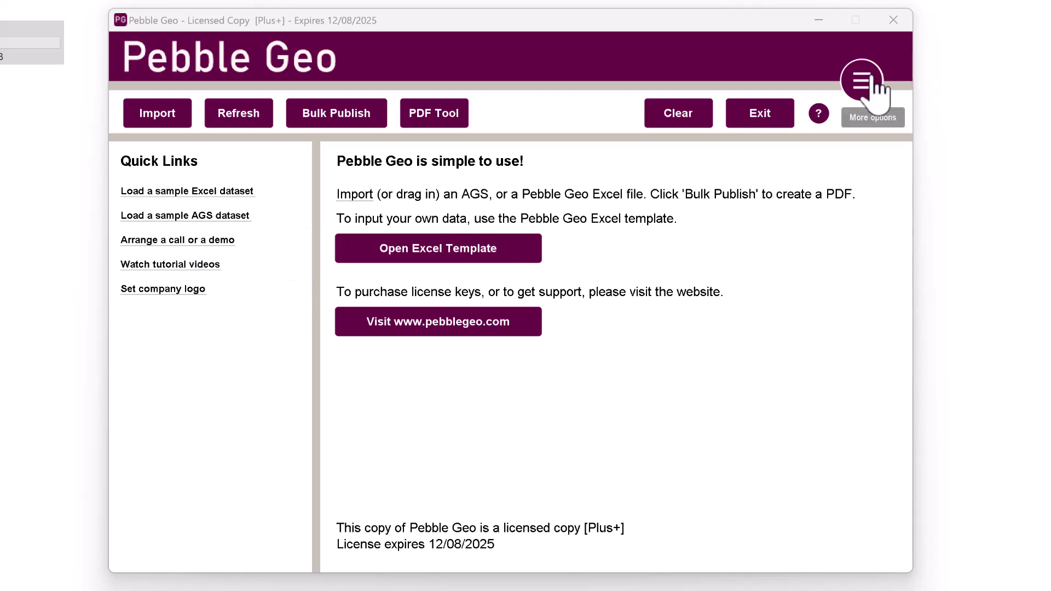
# Open the Pebble Geo data entry template in Excel and acknowledge the file save reminder.
pyautogui.click(854, 93)
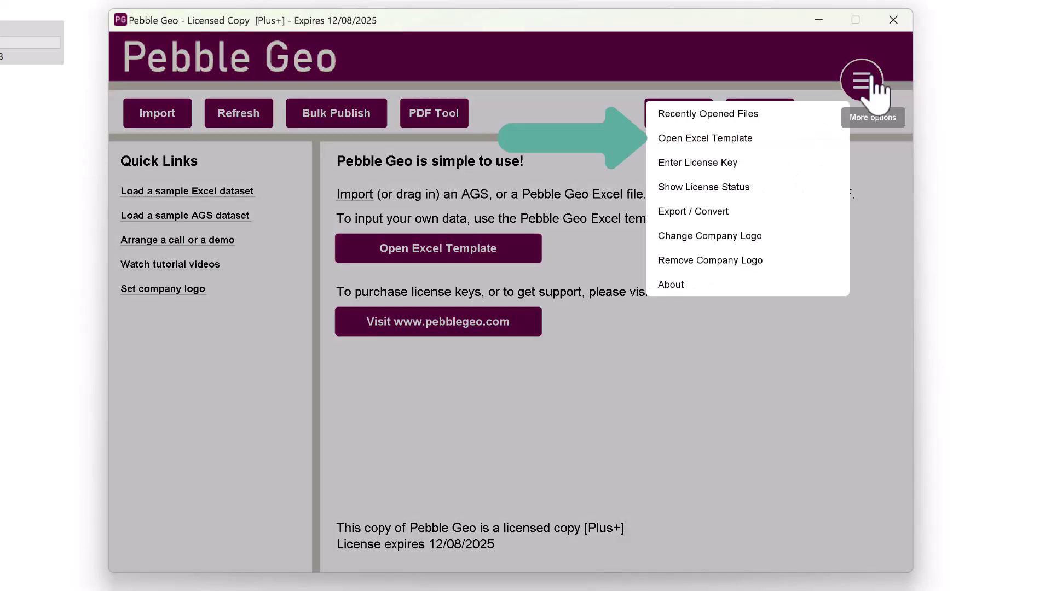
pyautogui.click(742, 144)
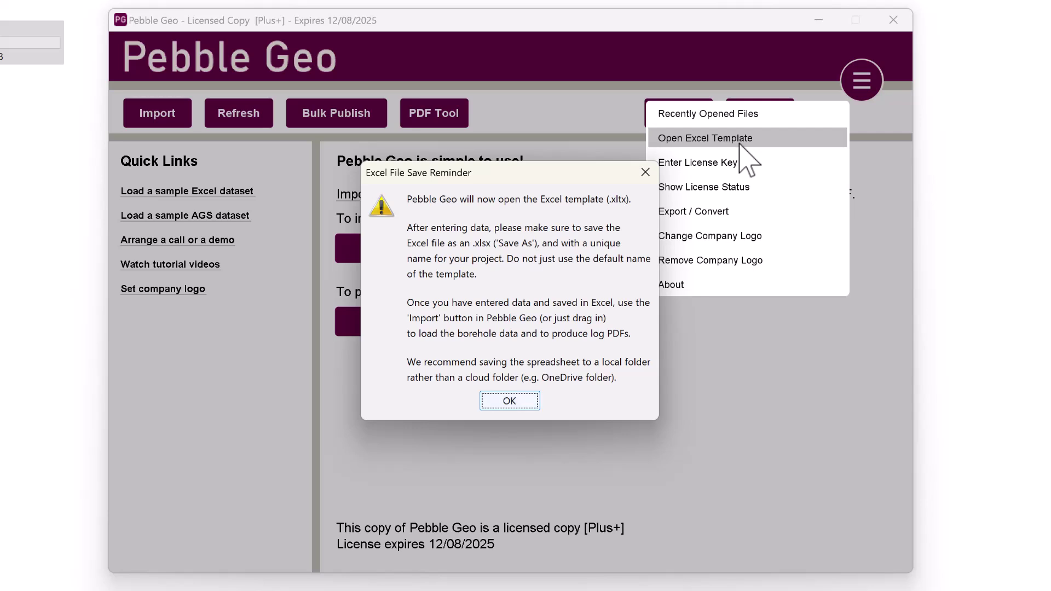
pyautogui.click(515, 402)
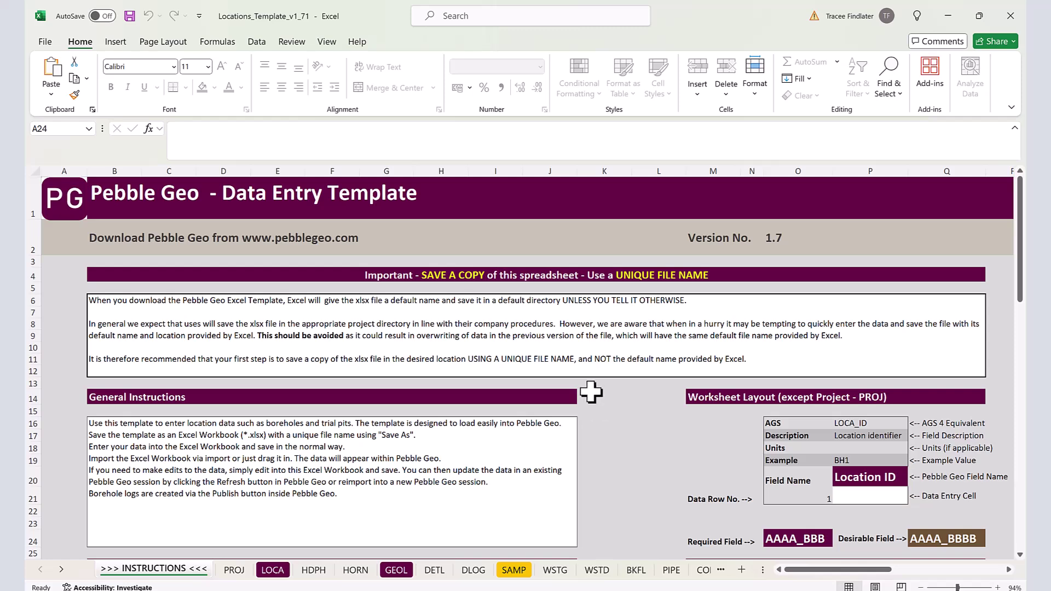
# Fill in the PROJ sheet with project ID P1 and project name Test Project.
pyautogui.click(234, 569)
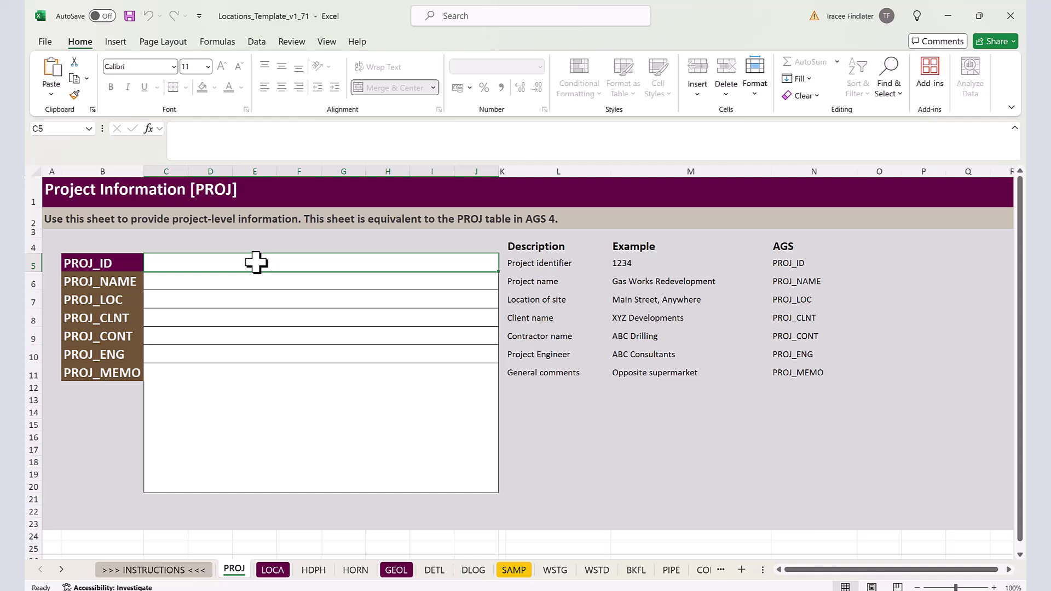
pyautogui.write('P1')
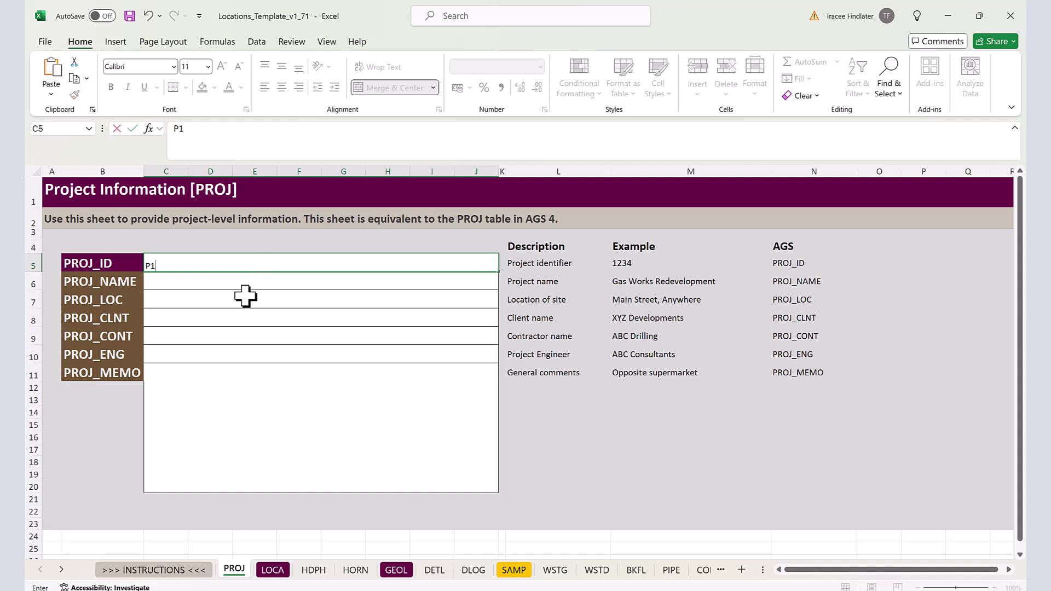
pyautogui.click(236, 278)
pyautogui.write('Test Project')
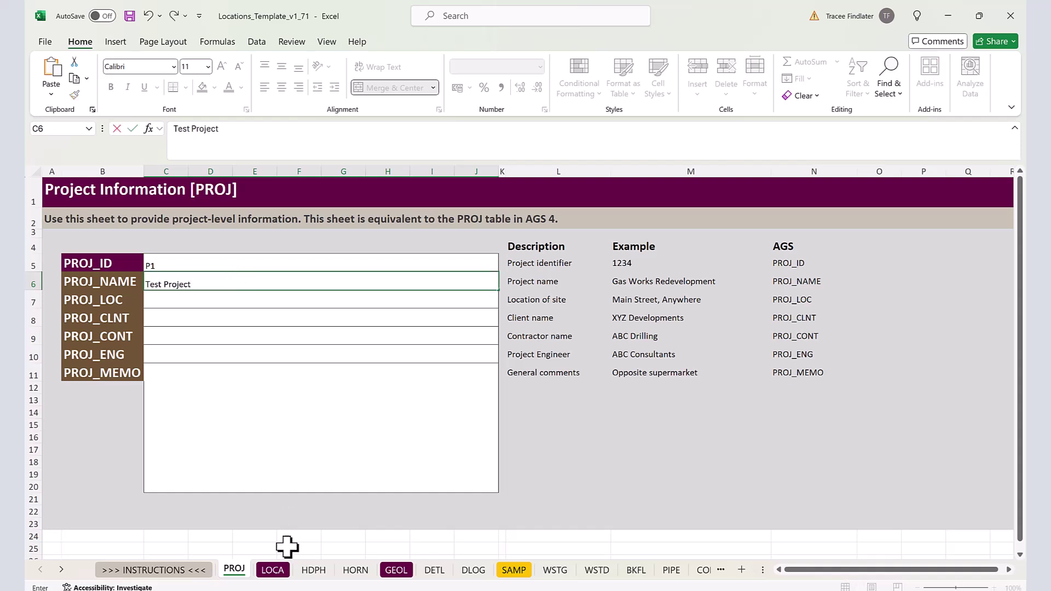
# Add location TP01 in the first row of the LOCA sheet with the type HA - Hand Auger.
pyautogui.click(274, 570)
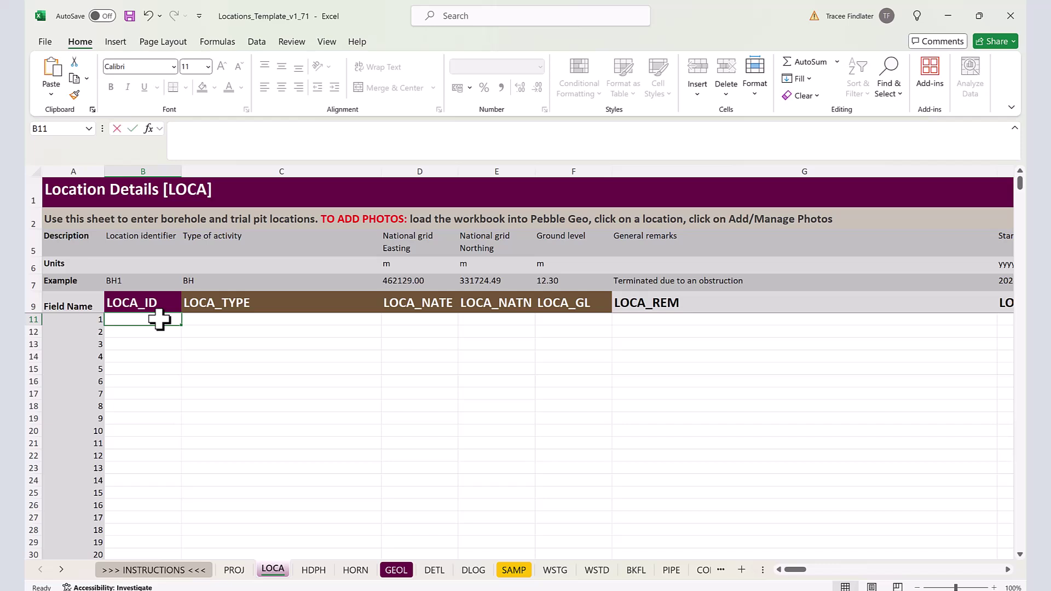
pyautogui.write('TP01')
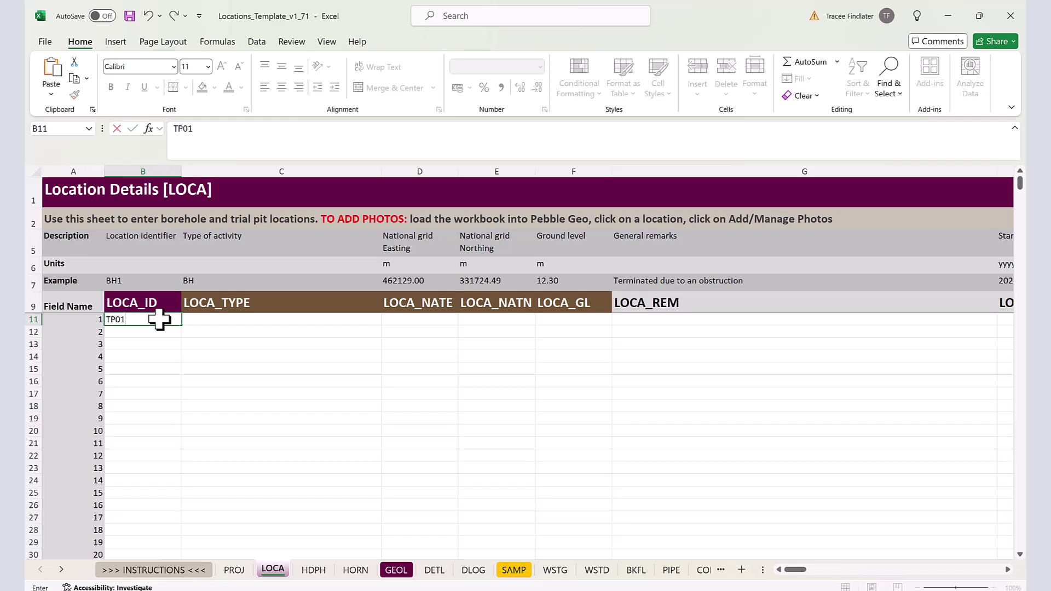
pyautogui.click(236, 321)
pyautogui.click(386, 321)
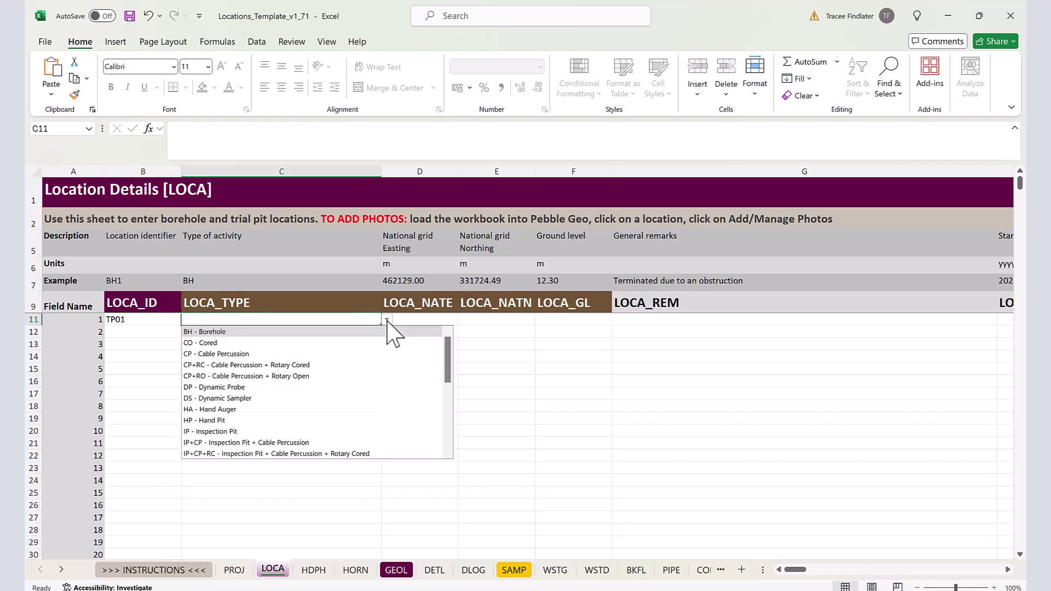
pyautogui.click(218, 410)
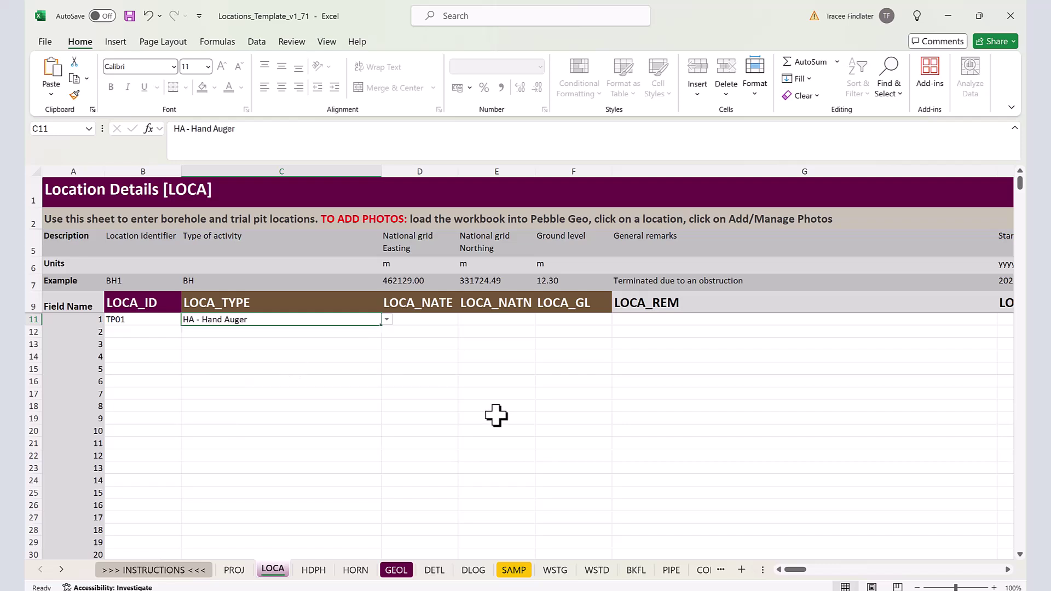
# Enter easting 123456, northing 234567 and ground level 12.3 for location TP01.
pyautogui.click(445, 323)
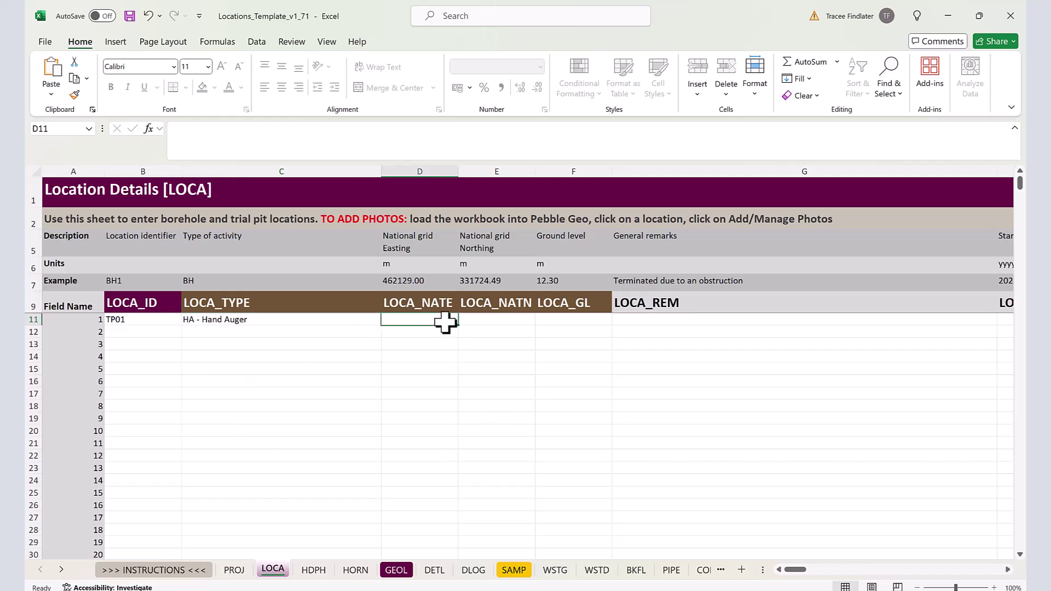
pyautogui.write('123456')
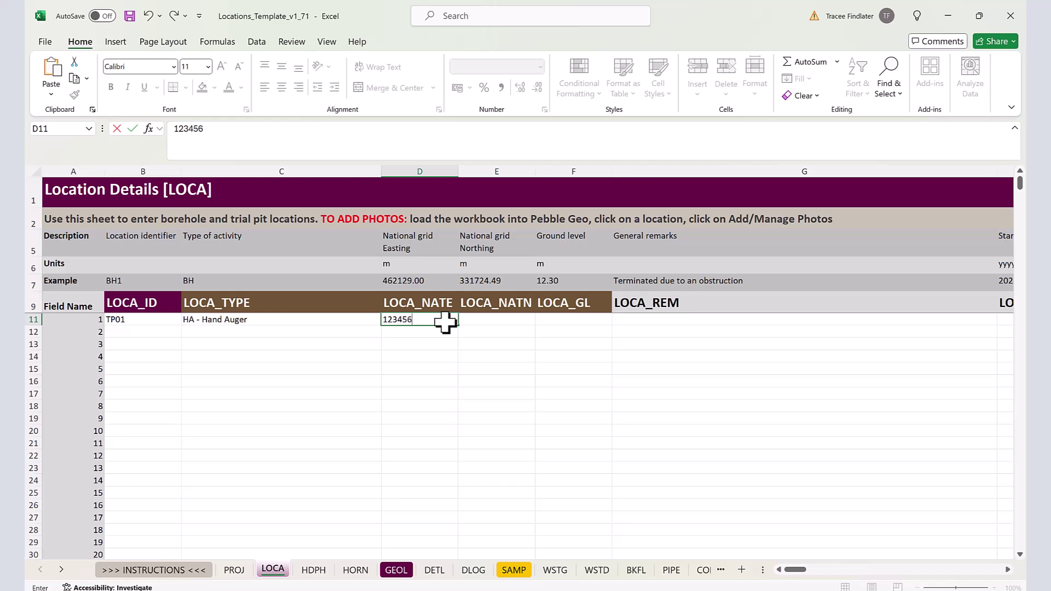
pyautogui.press('Tab')
pyautogui.write('234567')
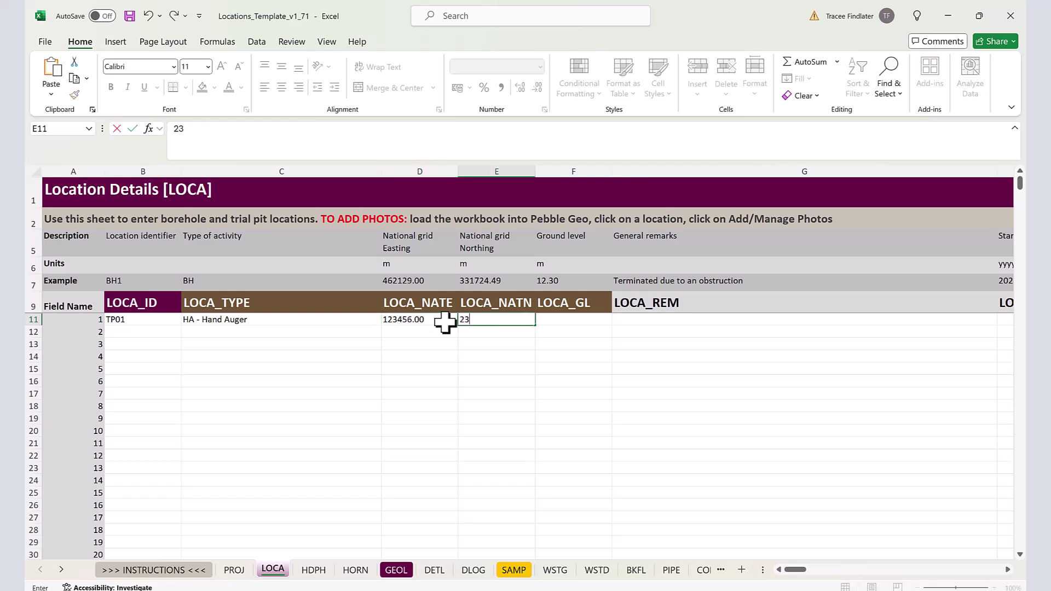
pyautogui.press('Tab')
pyautogui.write('12.3')
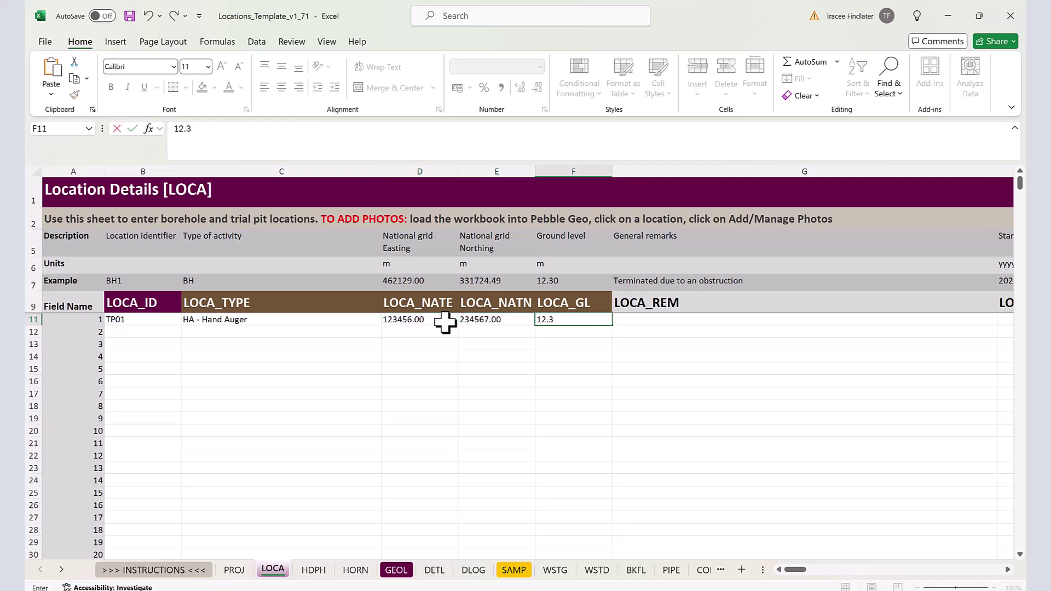
pyautogui.press('Tab')
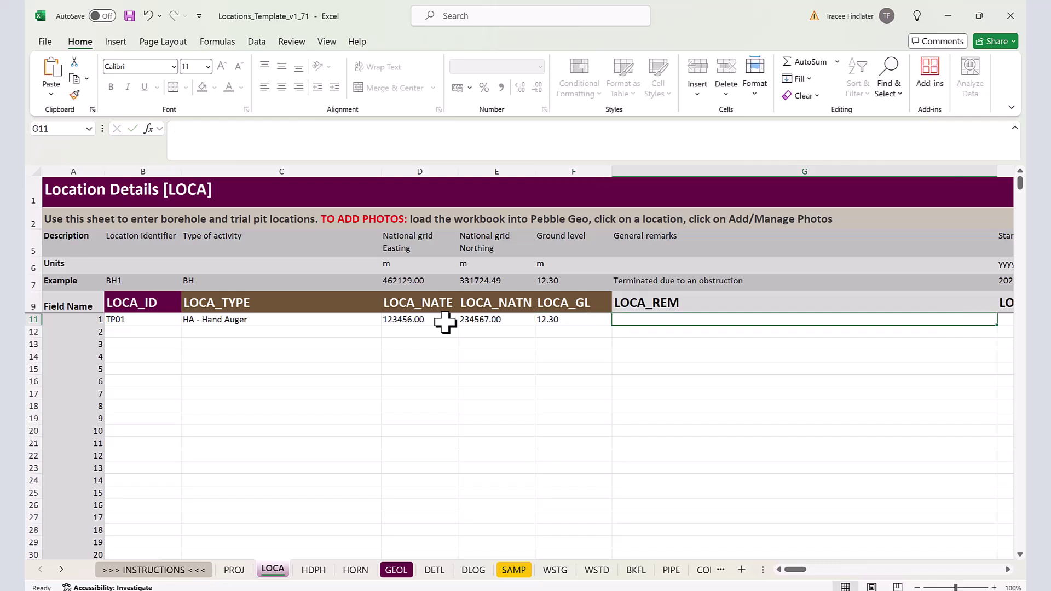
# Add a stratum for TP01 in the first row of the GEOL sheet, with top depth 0 and base depth 2.
pyautogui.click(398, 570)
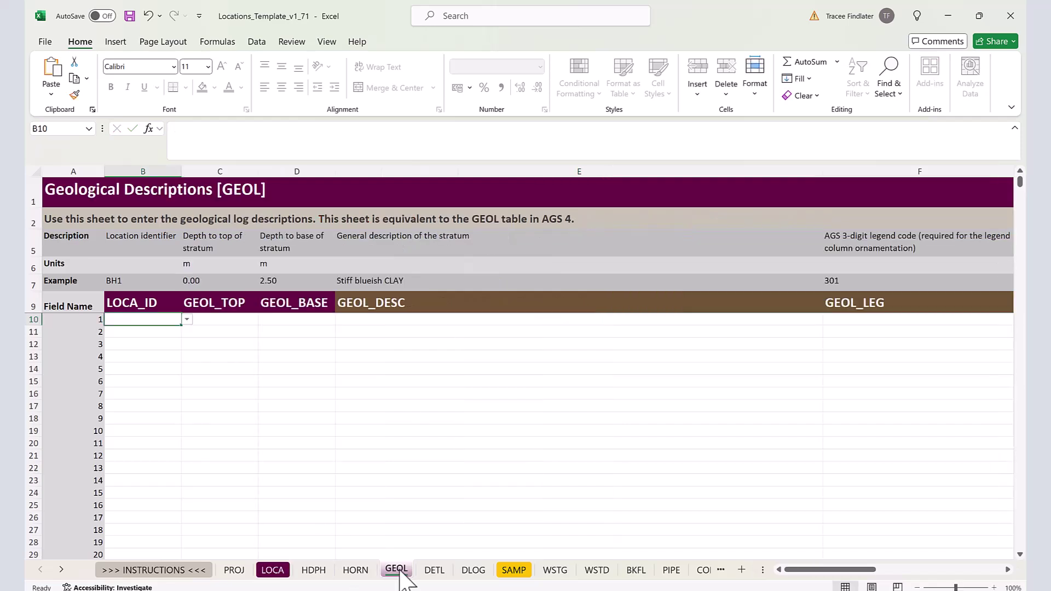
pyautogui.click(187, 321)
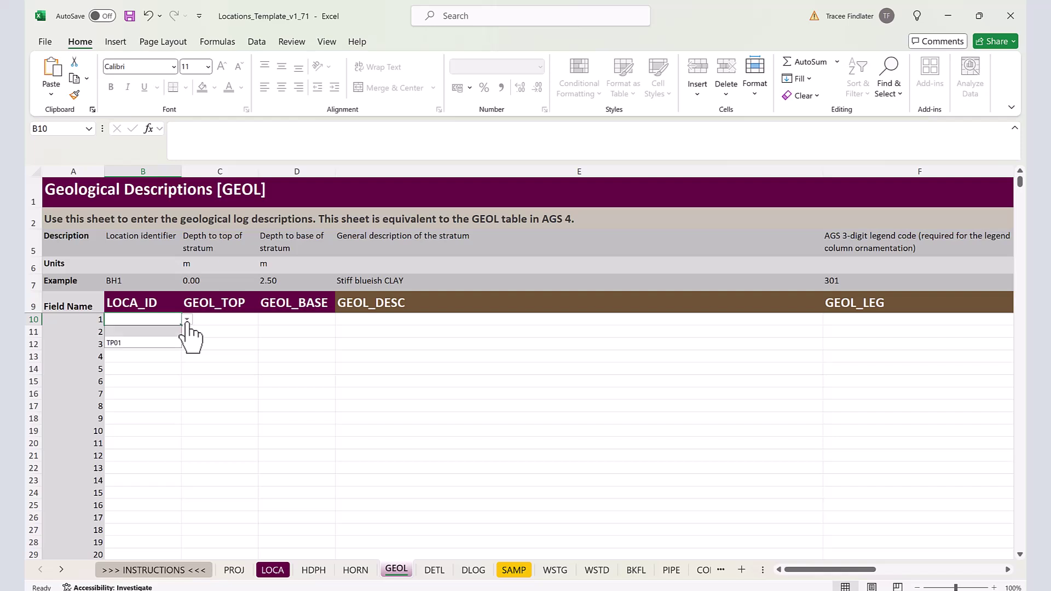
pyautogui.click(137, 344)
pyautogui.click(235, 320)
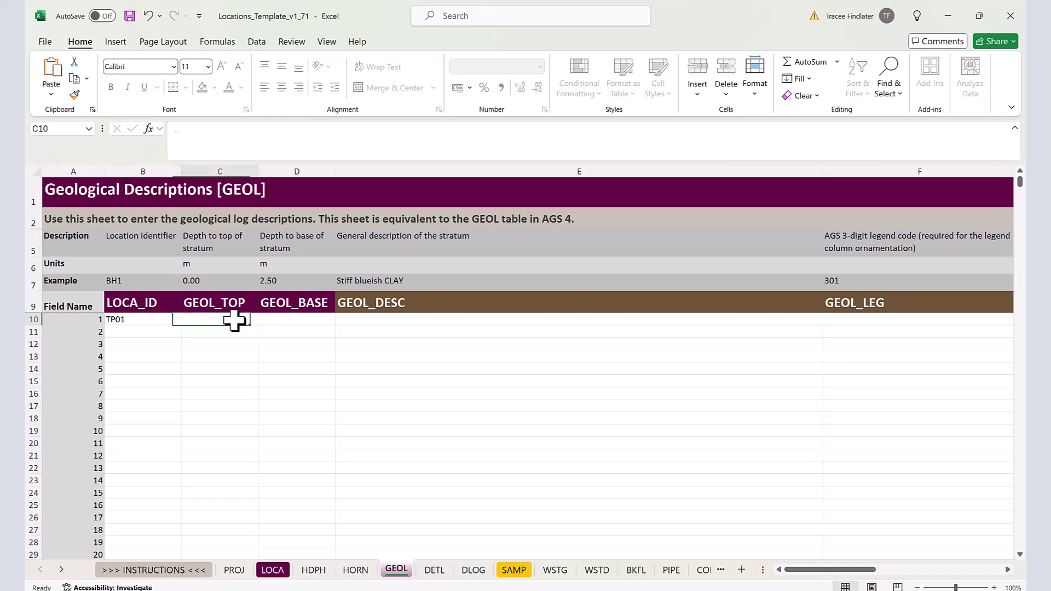
pyautogui.write('0')
pyautogui.press('Tab')
pyautogui.write('2')
pyautogui.press('Tab')
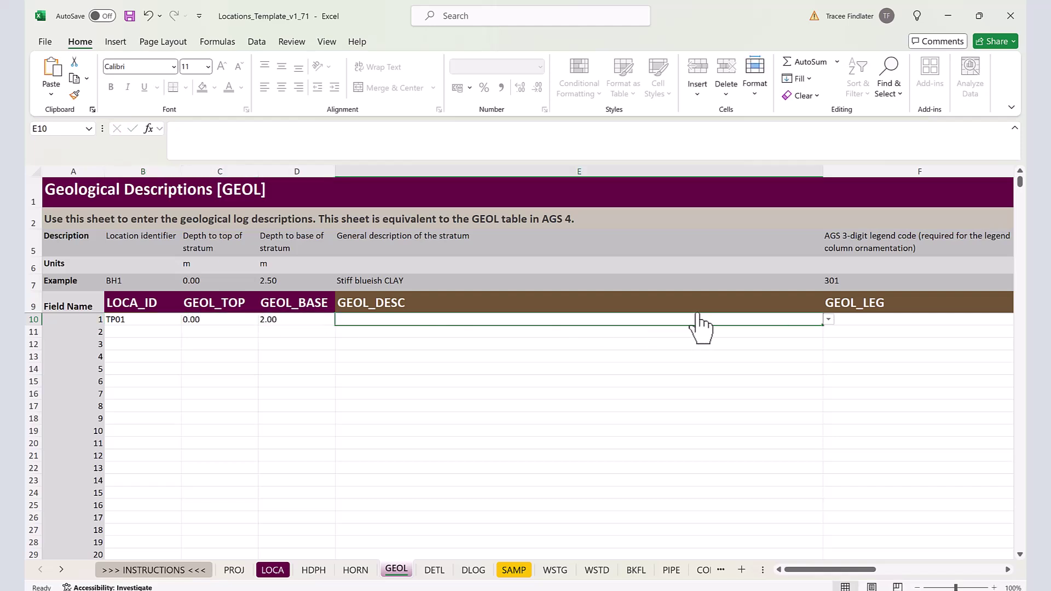
# Set the TP01 stratum's description to MADE GROUND and its legend code to 101 - TOPSOIL.
pyautogui.click(828, 320)
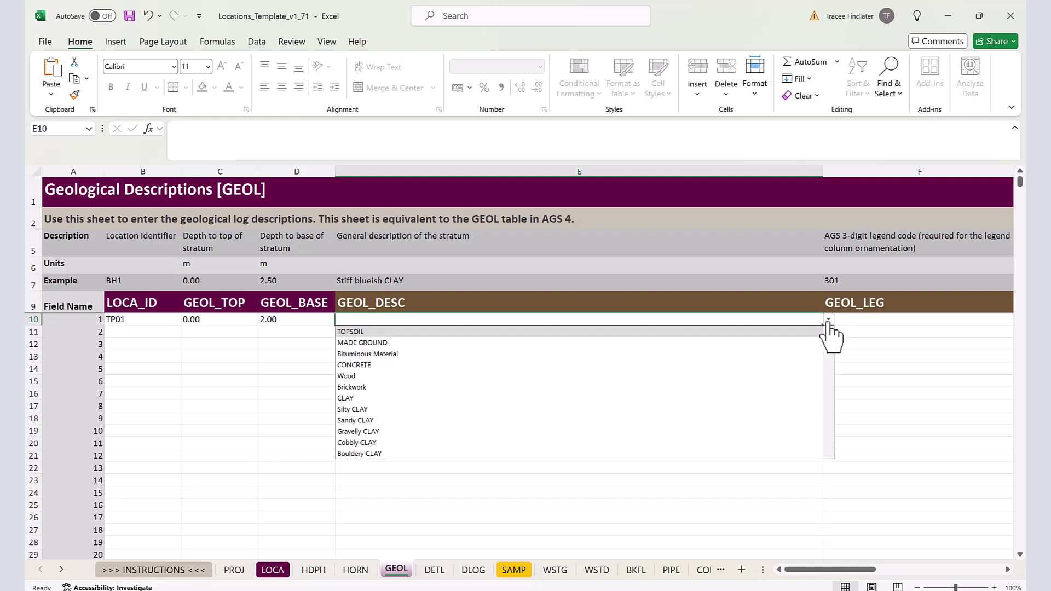
pyautogui.click(368, 343)
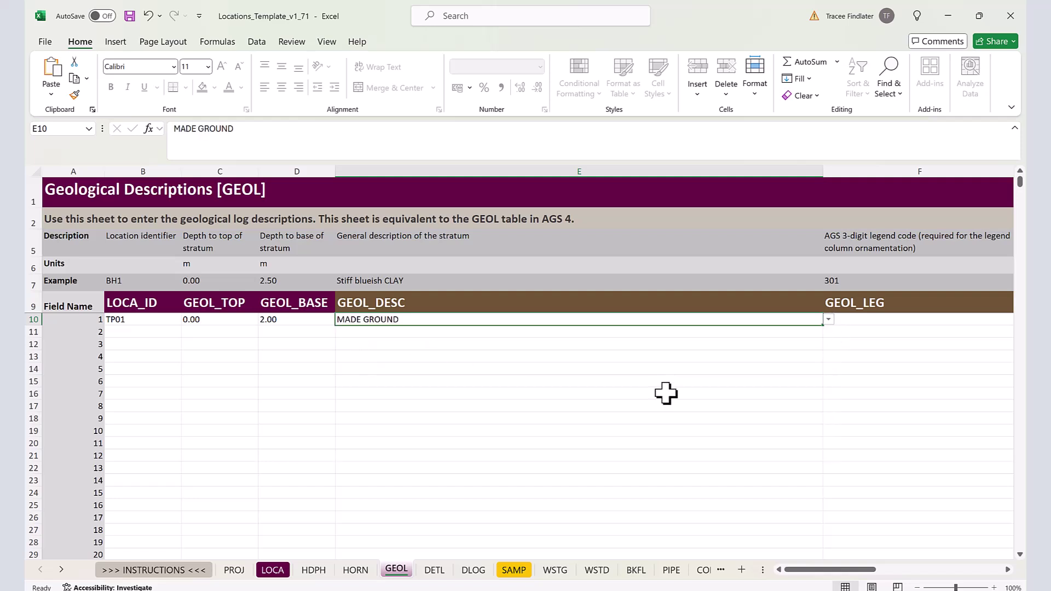
pyautogui.moveTo(859, 570); pyautogui.dragTo(881, 569)
pyautogui.click(771, 320)
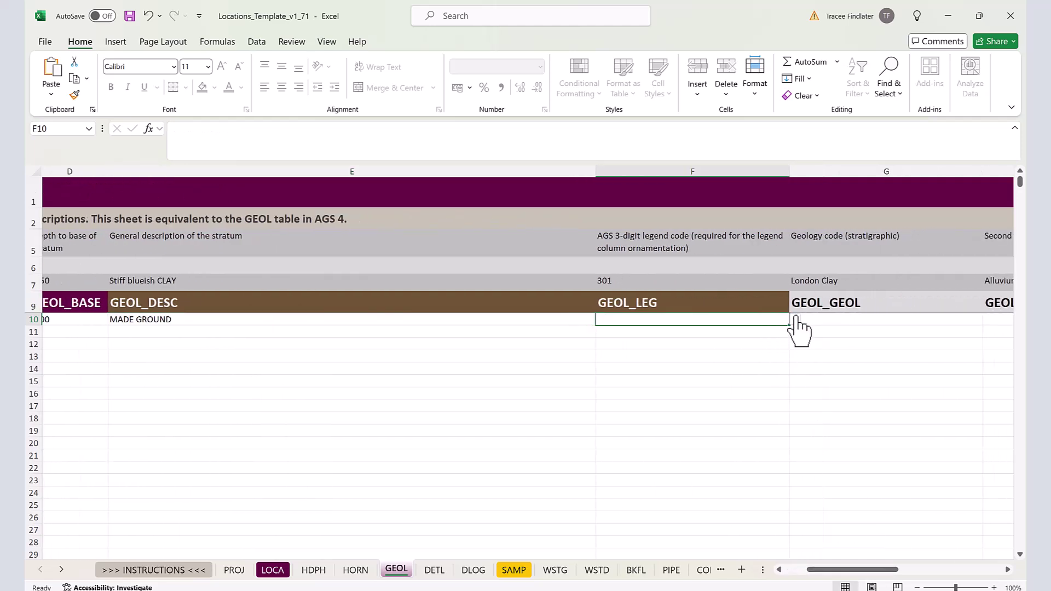
pyautogui.click(794, 319)
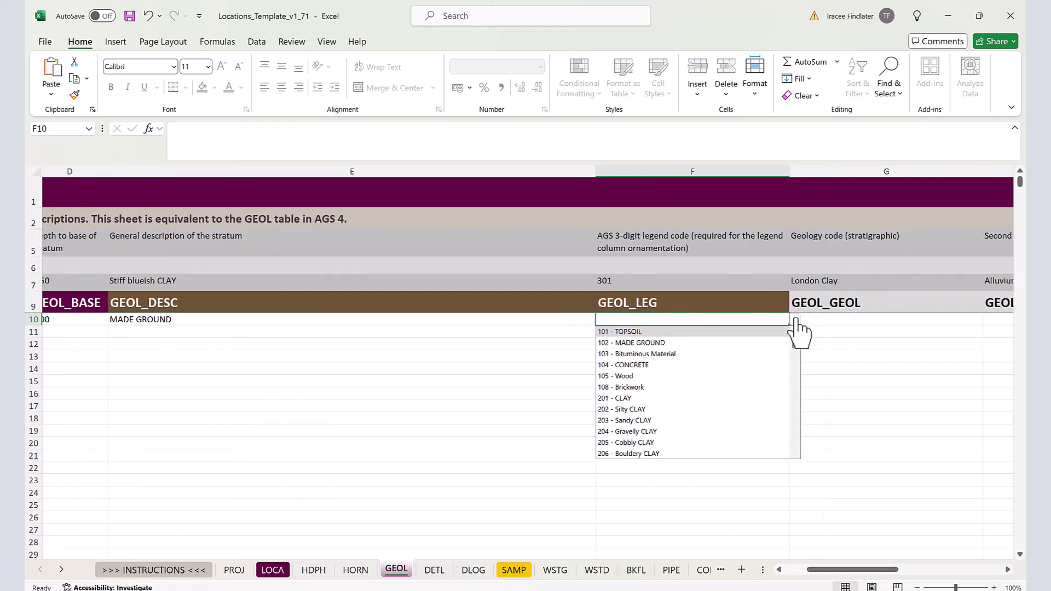
pyautogui.click(657, 332)
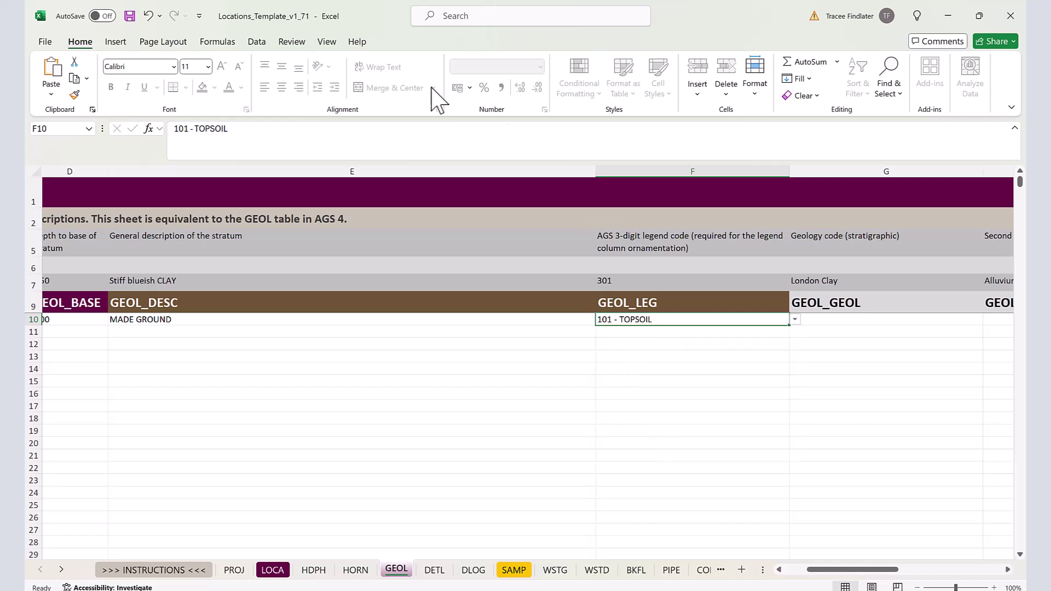
# Start saving a copy of the workbook on this PC, dismissing the sign-in request, and choose My Project Folder as the destination.
pyautogui.click(288, 4)
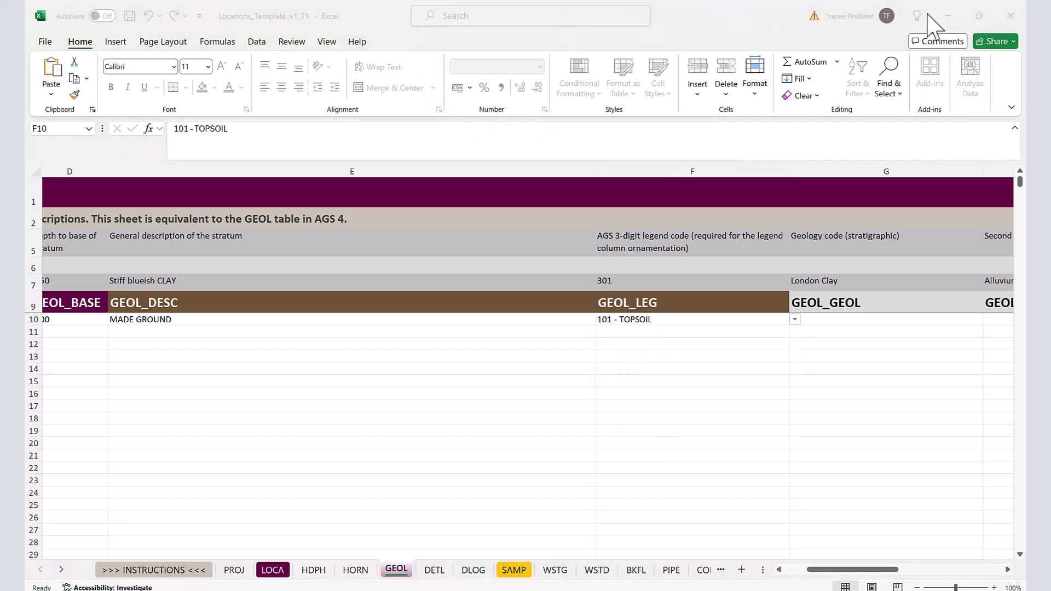
pyautogui.click(47, 42)
pyautogui.click(46, 43)
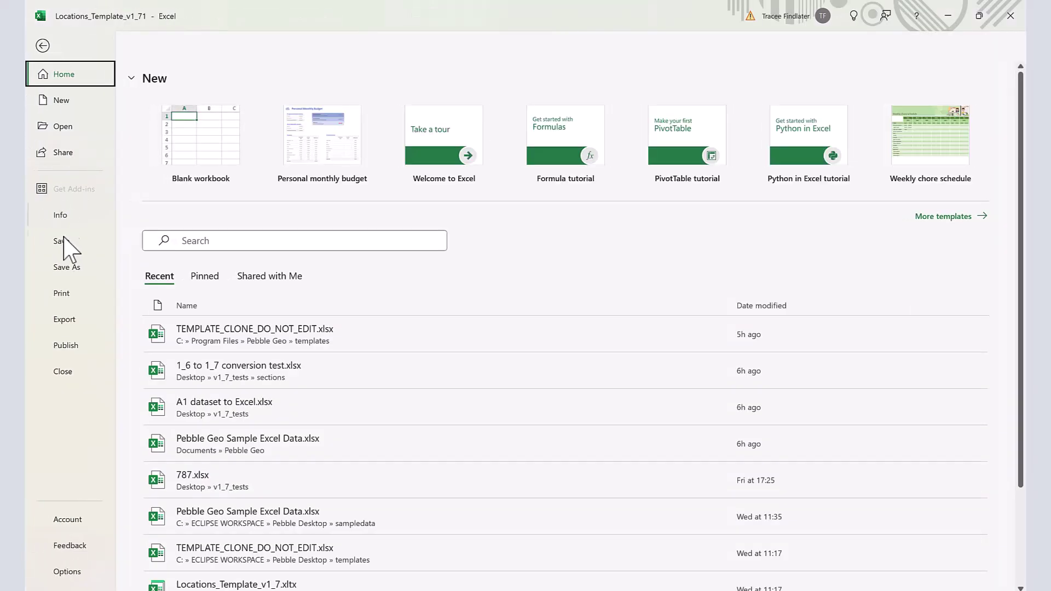
pyautogui.click(68, 268)
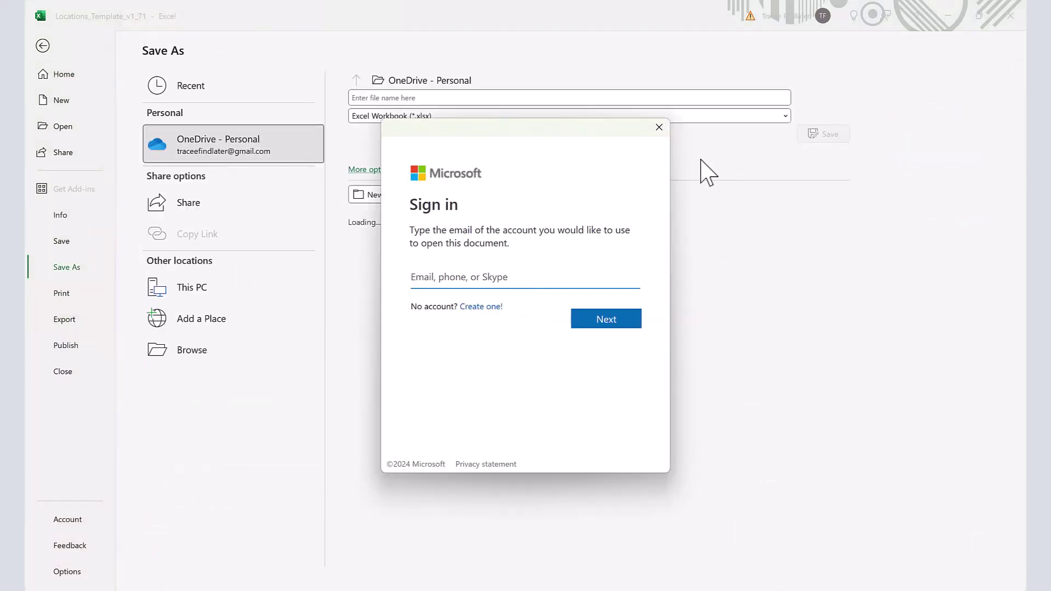
pyautogui.click(659, 128)
pyautogui.click(204, 296)
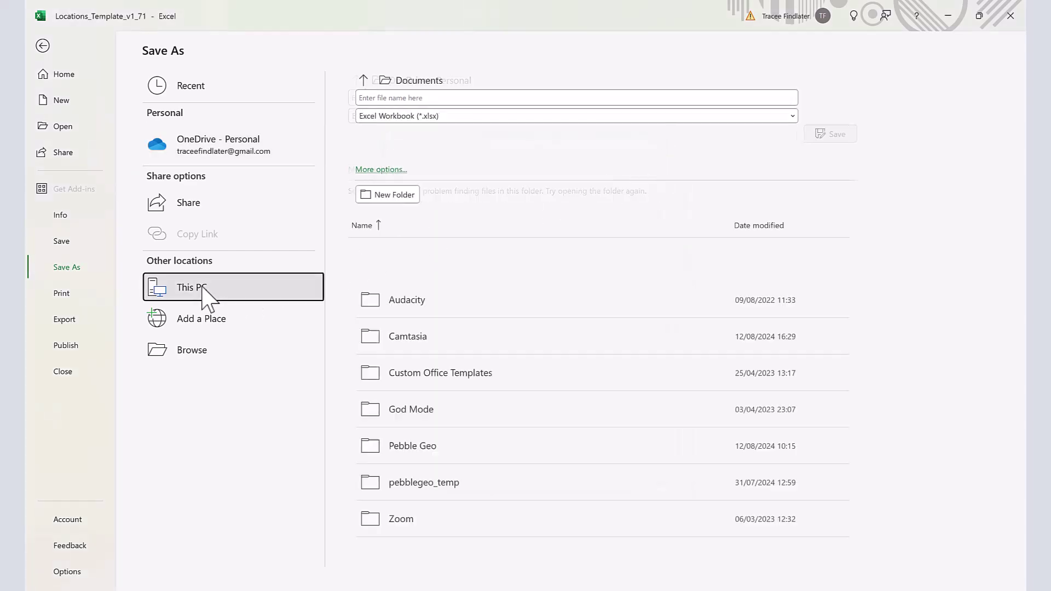
pyautogui.click(390, 170)
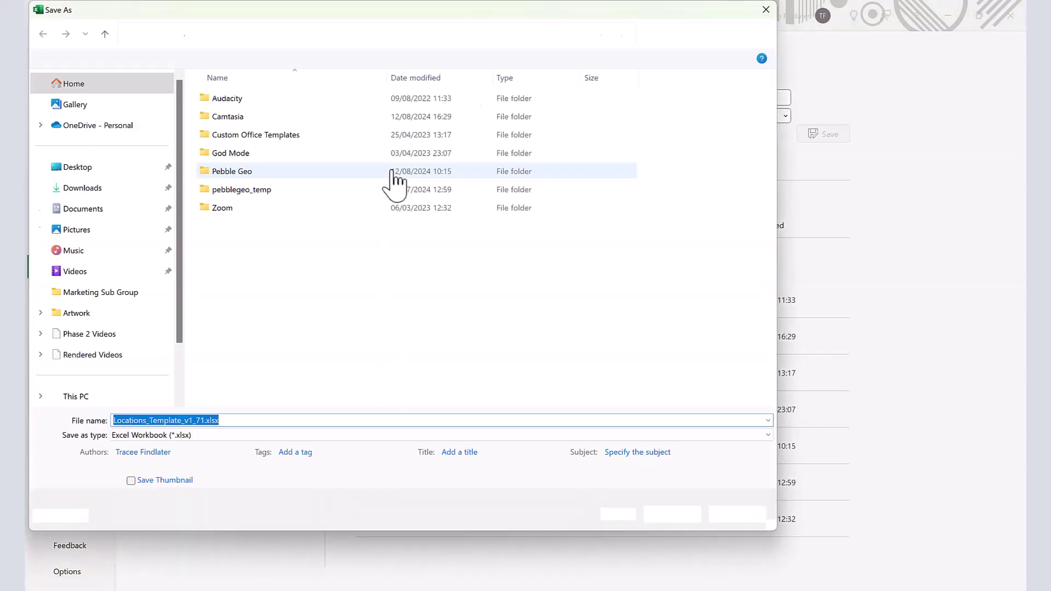
pyautogui.moveTo(445, 24); pyautogui.dragTo(511, 68)
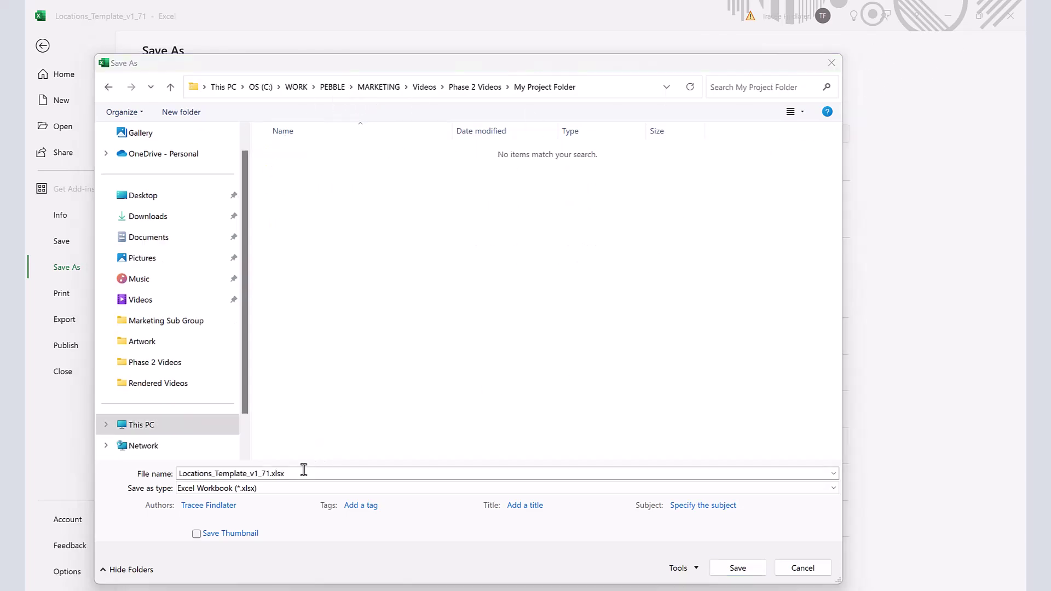
# Name the workbook copy Gasworks Site P1.xlsx and save it in My Project Folder.
pyautogui.click(301, 473)
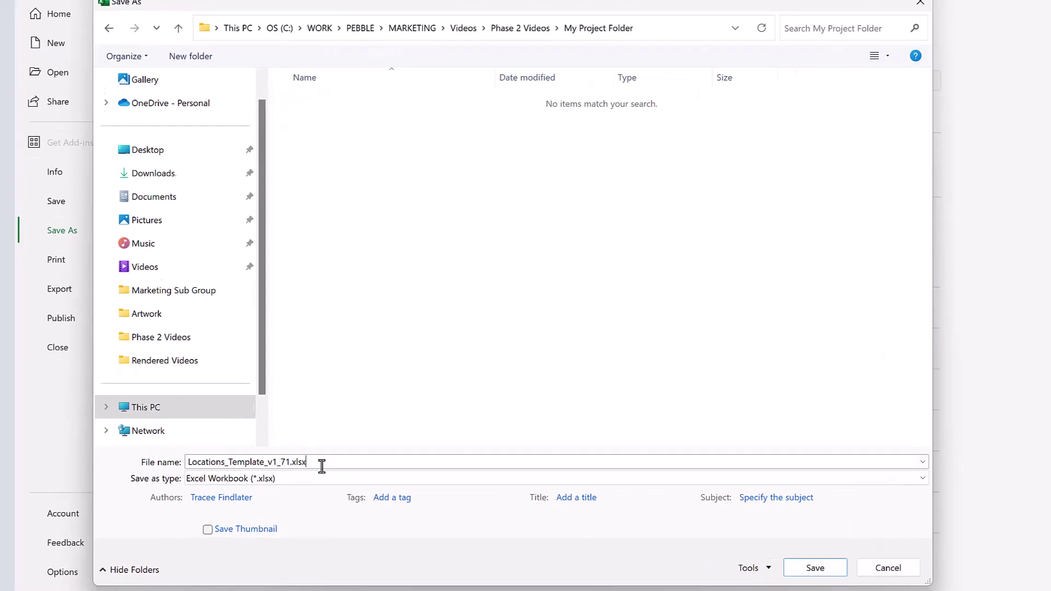
pyautogui.moveTo(304, 464); pyautogui.dragTo(258, 465)
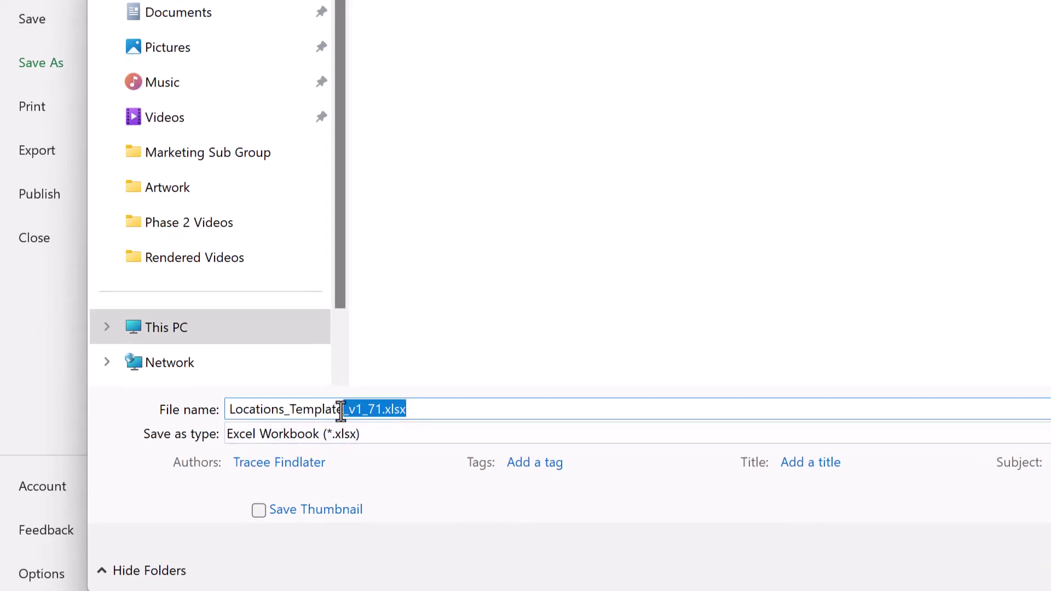
pyautogui.moveTo(341, 411); pyautogui.dragTo(229, 412)
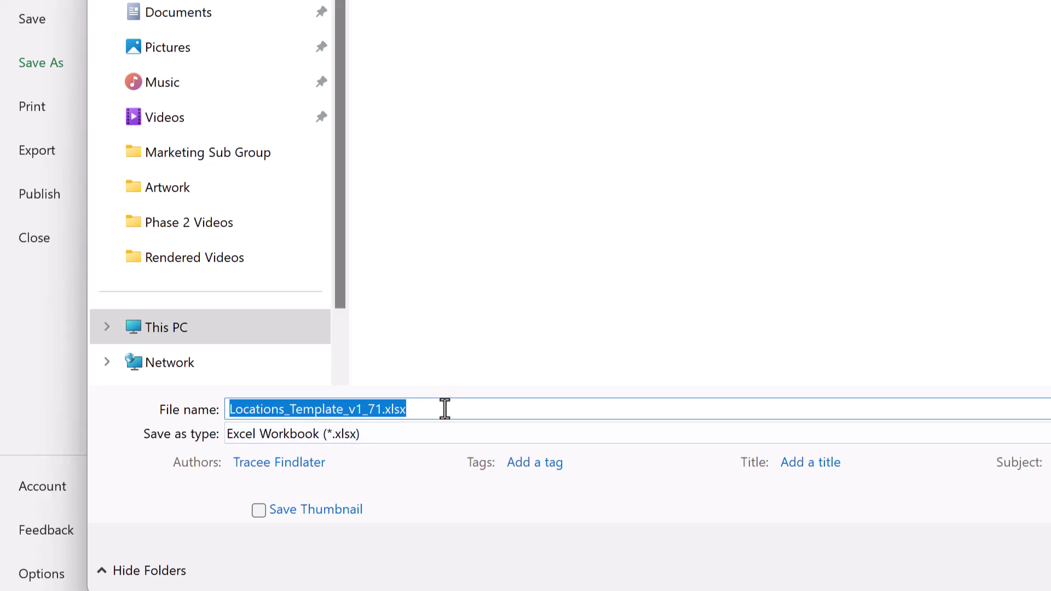
pyautogui.click(445, 409)
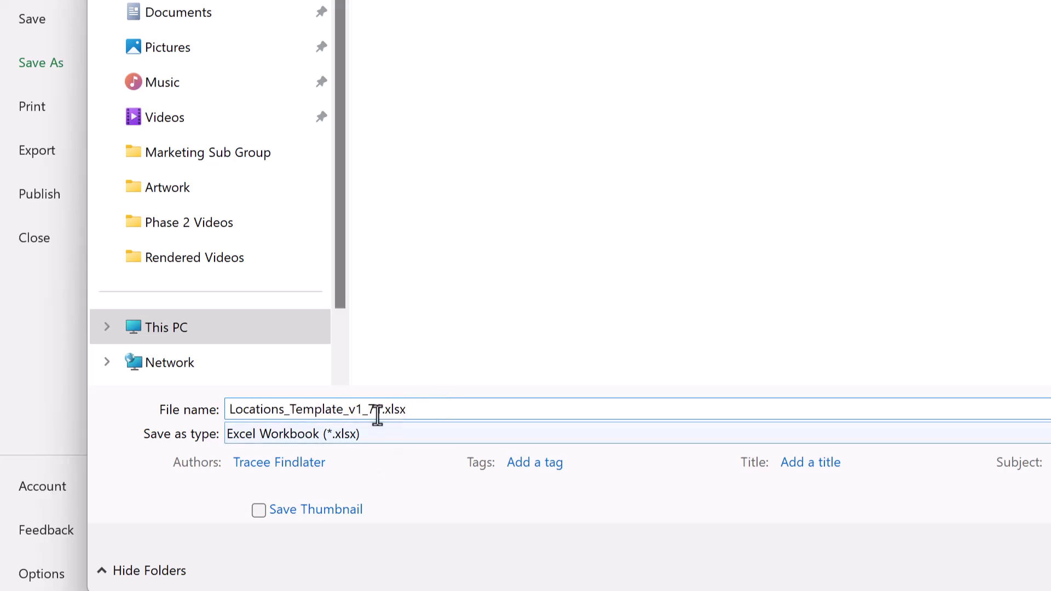
pyautogui.moveTo(380, 408); pyautogui.dragTo(231, 412)
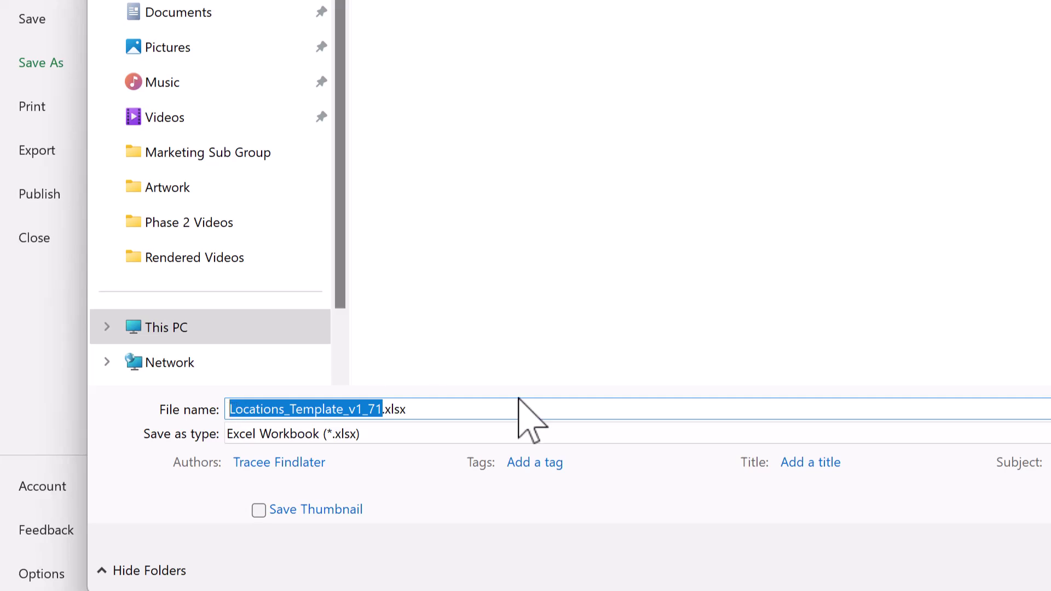
pyautogui.write('Gasworks ')
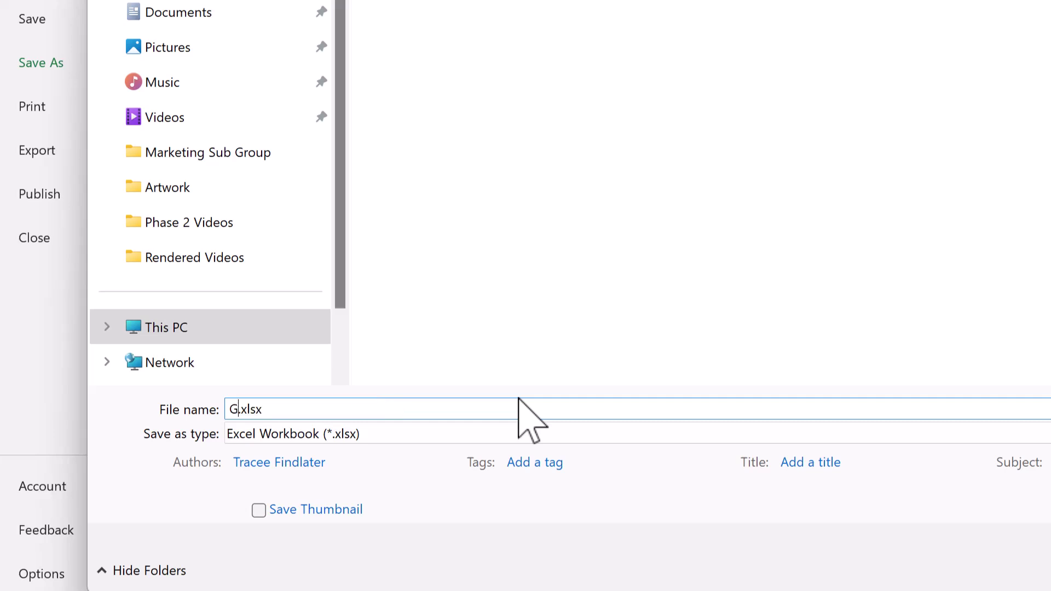
pyautogui.write('Site P1')
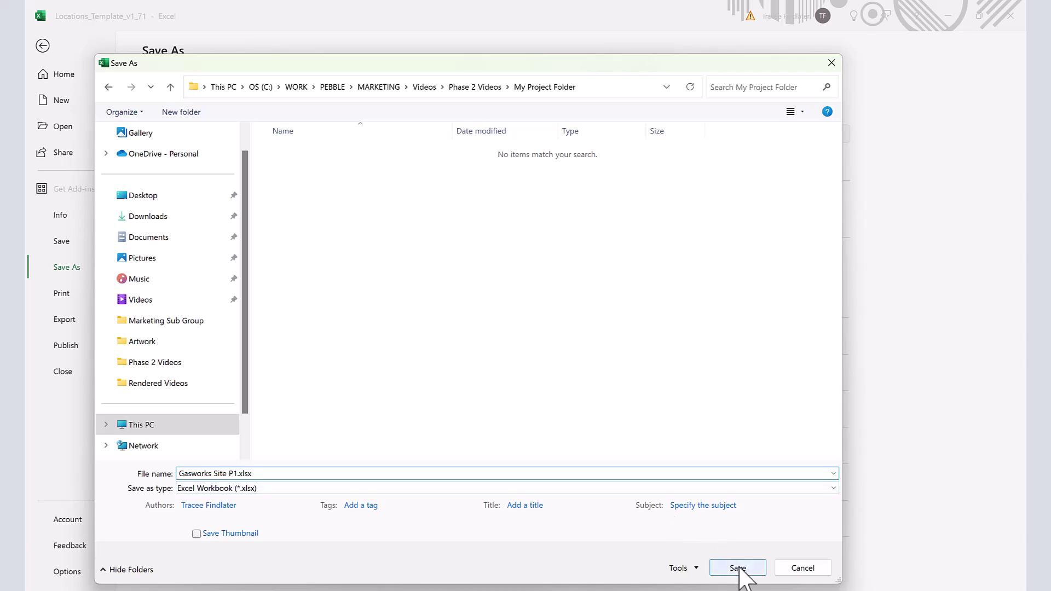
pyautogui.click(739, 569)
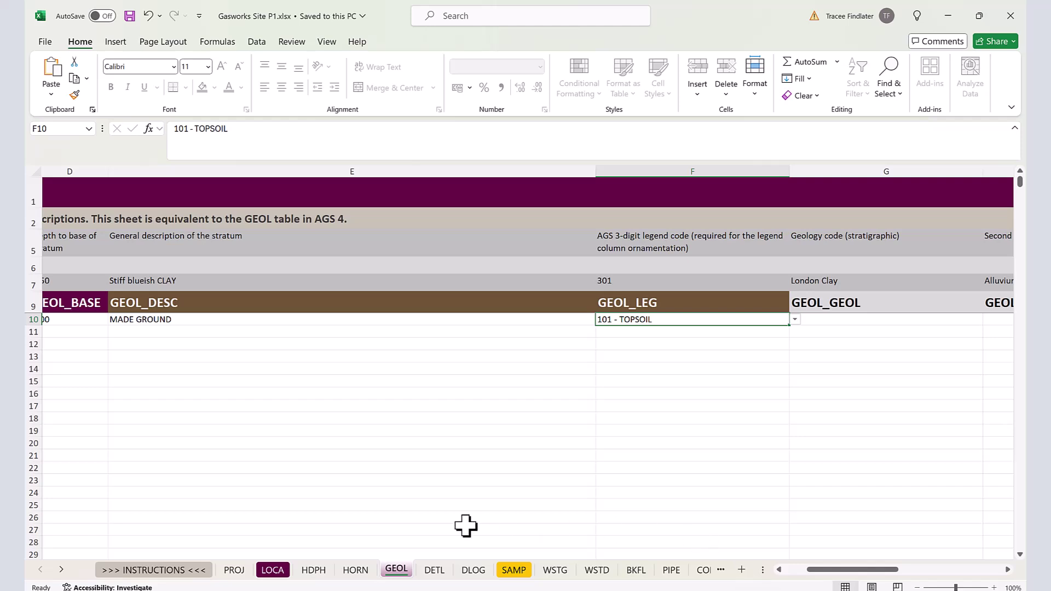
# Switch to Pebble Geo and import Gasworks Site P1.xlsx from My Project Folder.
pyautogui.click(298, 539)
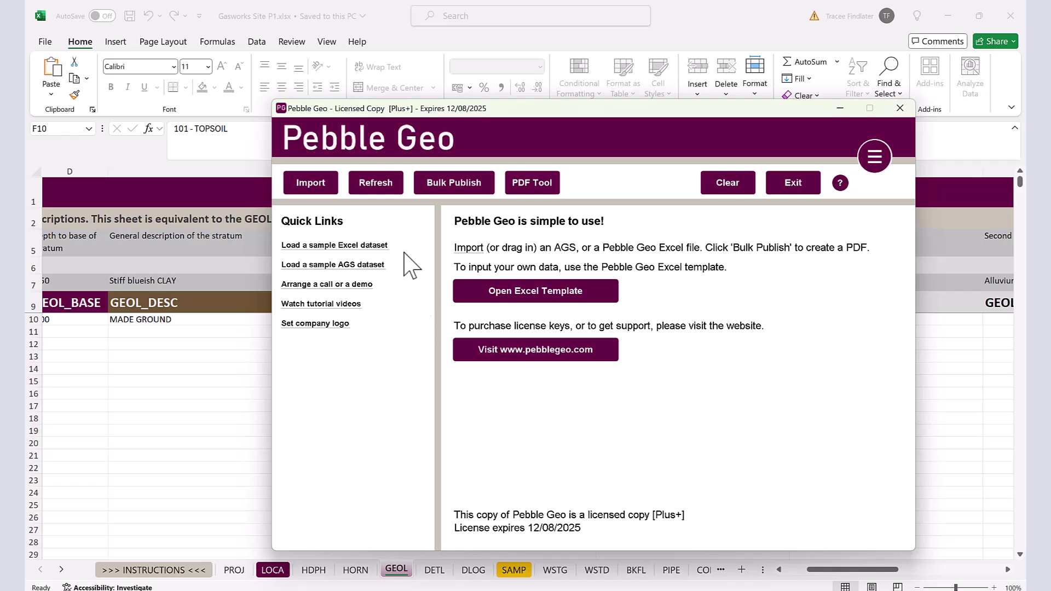
pyautogui.click(310, 186)
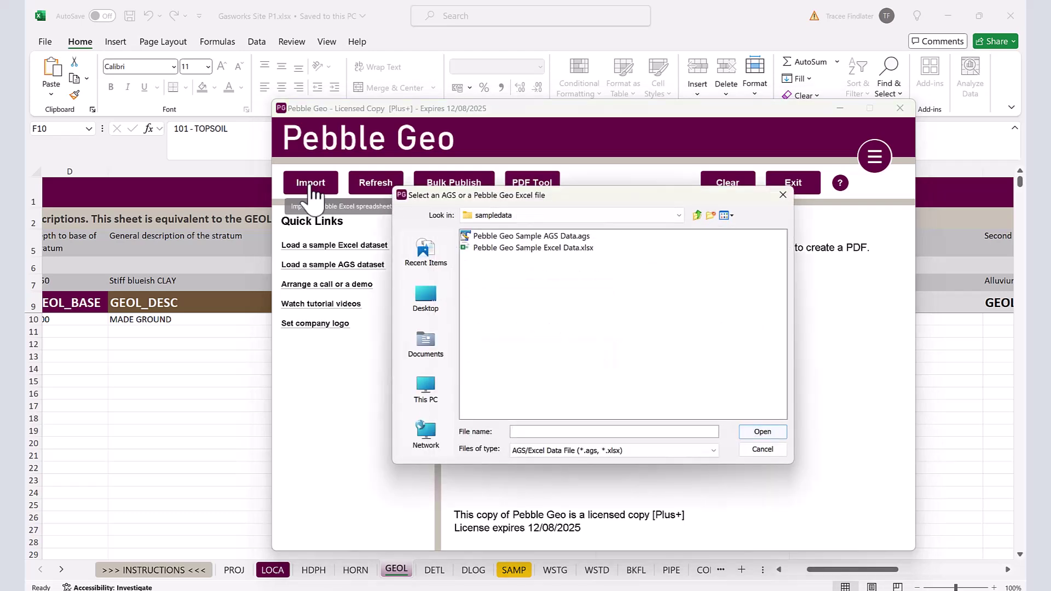
pyautogui.click(763, 450)
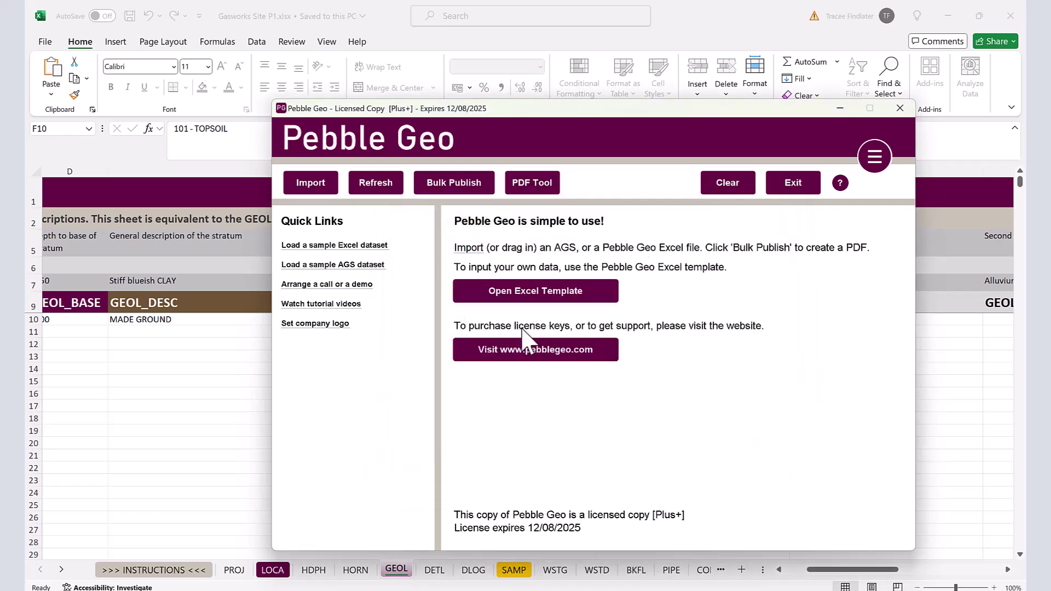
pyautogui.hotkey('alt', 'Tab')
pyautogui.moveTo(242, 212); pyautogui.dragTo(257, 286)
pyautogui.moveTo(226, 395); pyautogui.dragTo(474, 230)
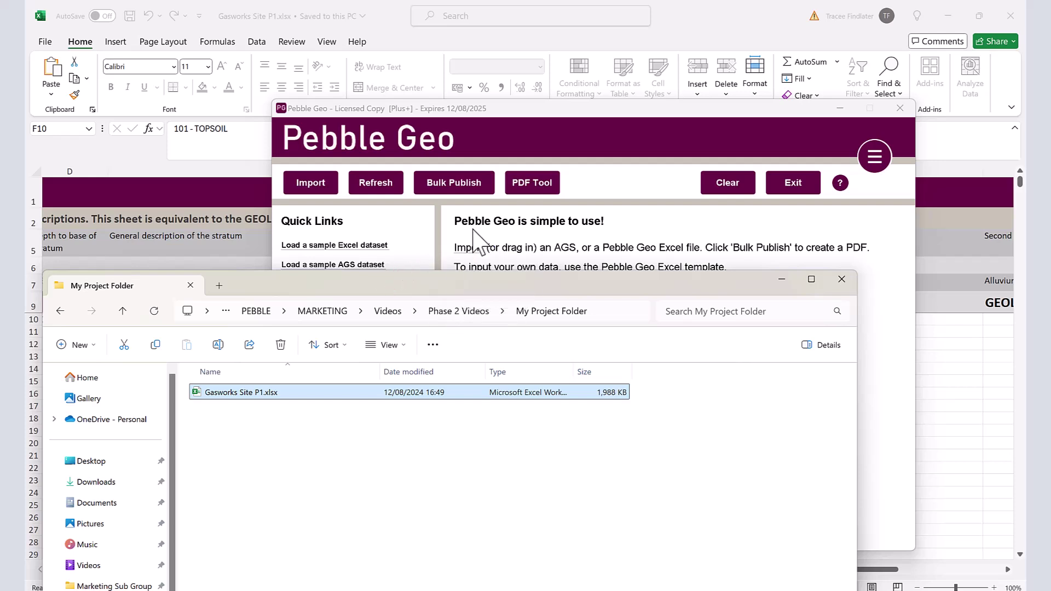
pyautogui.click(615, 225)
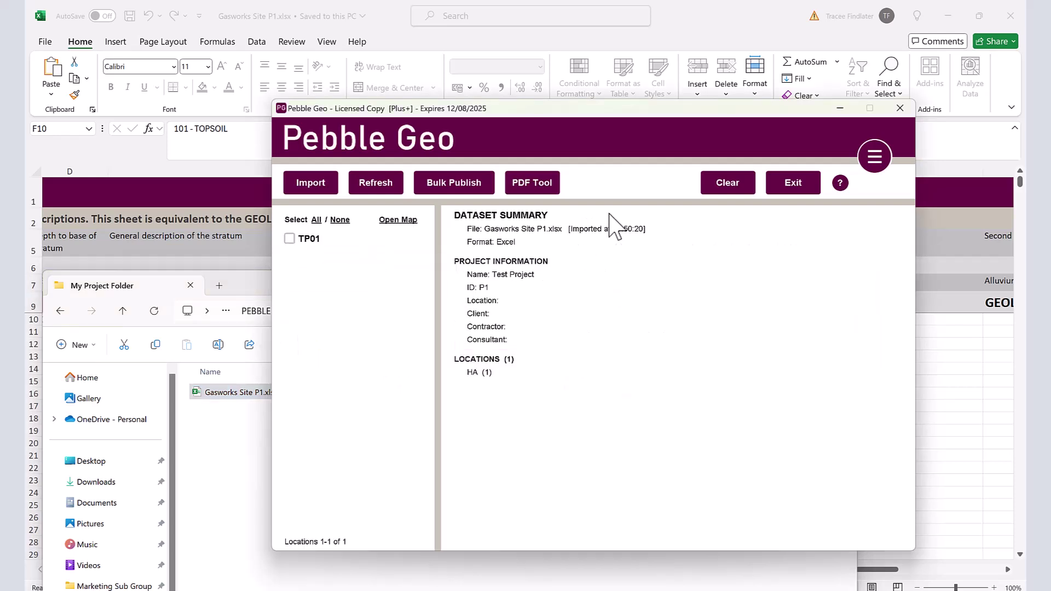
# Publish location TP01 as a PDF log into My Project Folder and view the result.
pyautogui.click(316, 241)
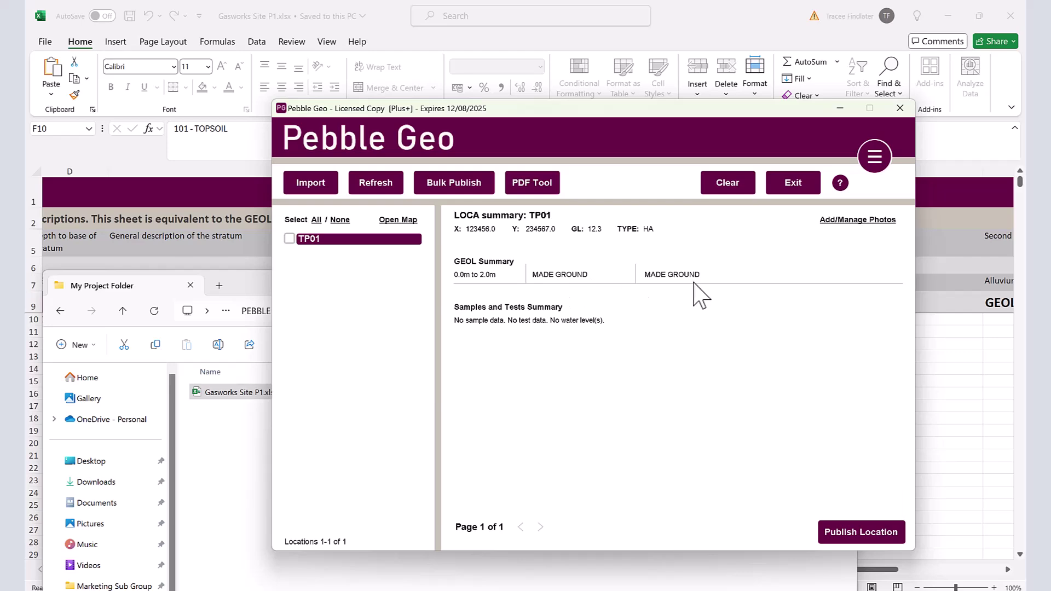
pyautogui.click(859, 528)
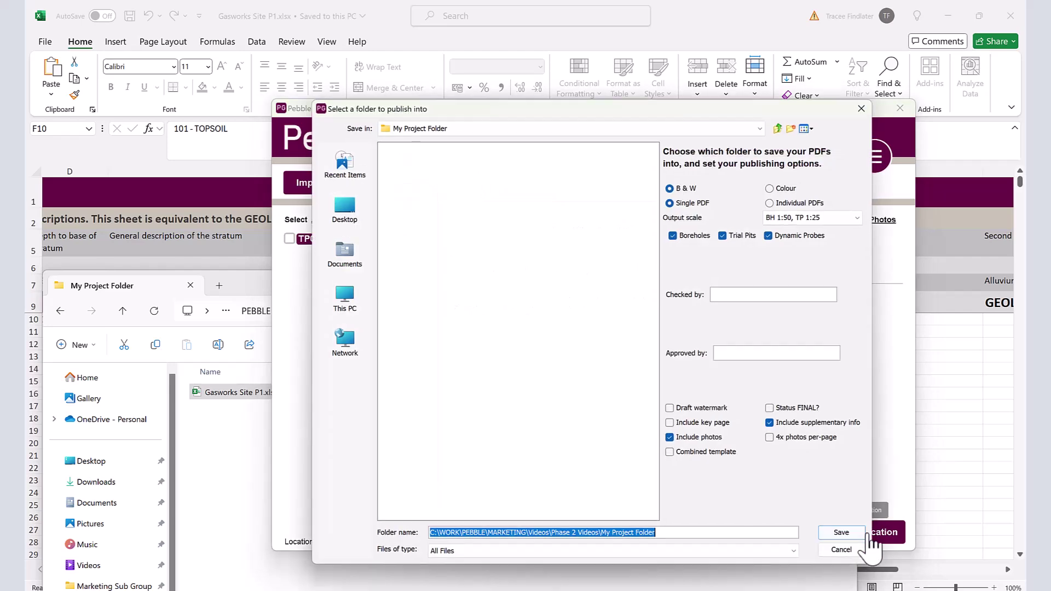
pyautogui.click(849, 540)
pyautogui.click(569, 356)
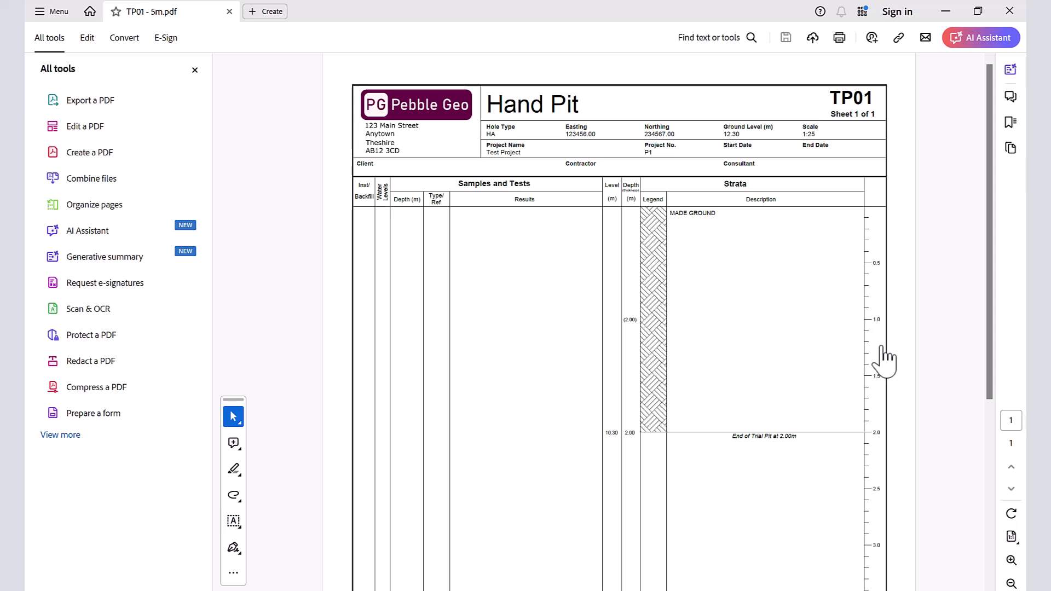
pyautogui.click(946, 11)
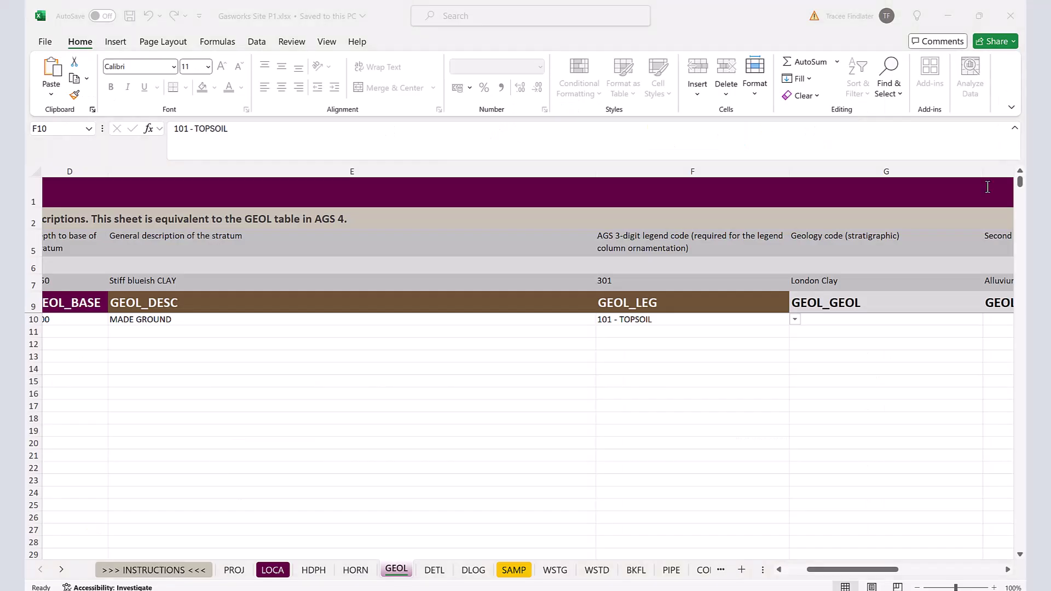
# Return to the GEOL sheet in Excel and enter top depth 2 and base depth 3.5 in the second stratum row.
pyautogui.moveTo(889, 575); pyautogui.dragTo(774, 577)
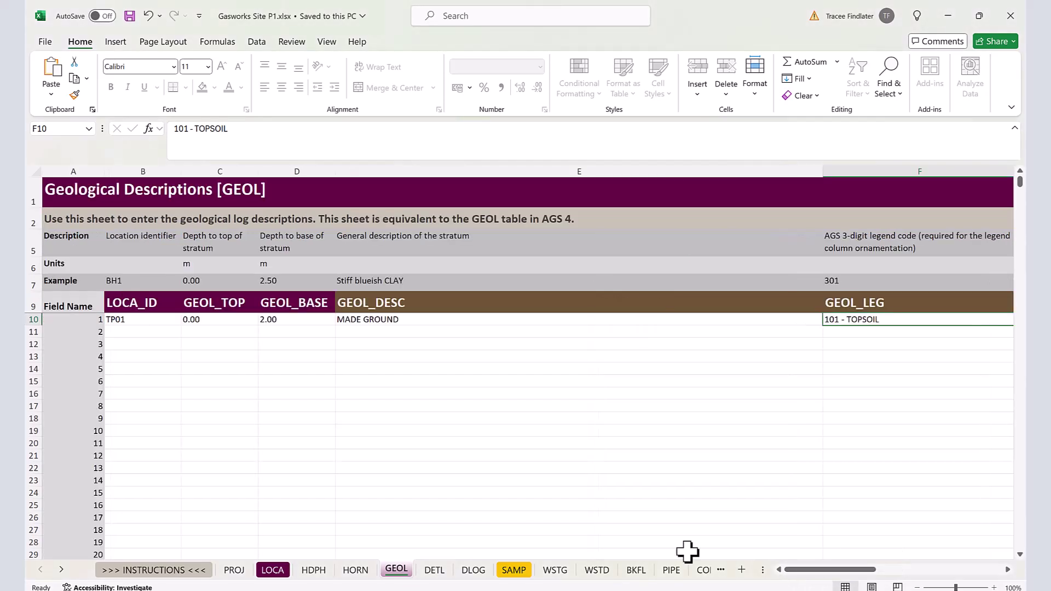
pyautogui.click(217, 331)
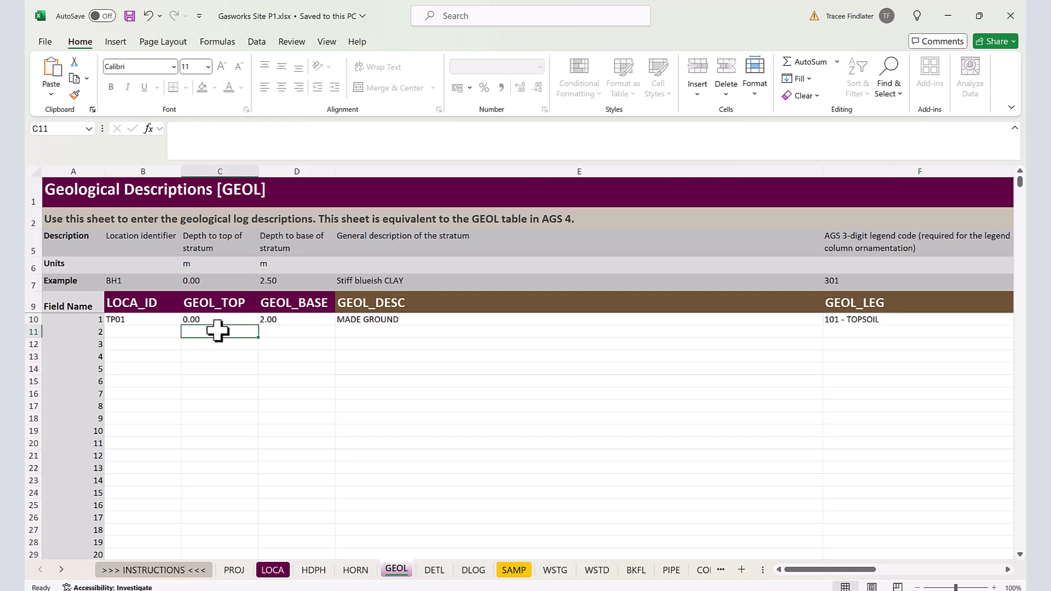
pyautogui.write('2')
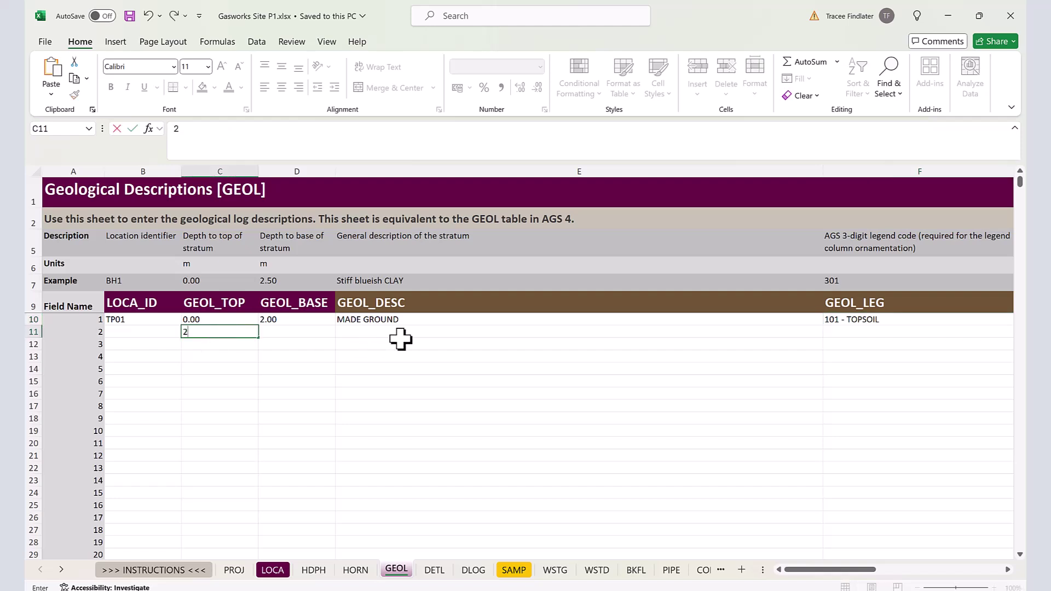
pyautogui.press('Tab')
pyautogui.write('3.5')
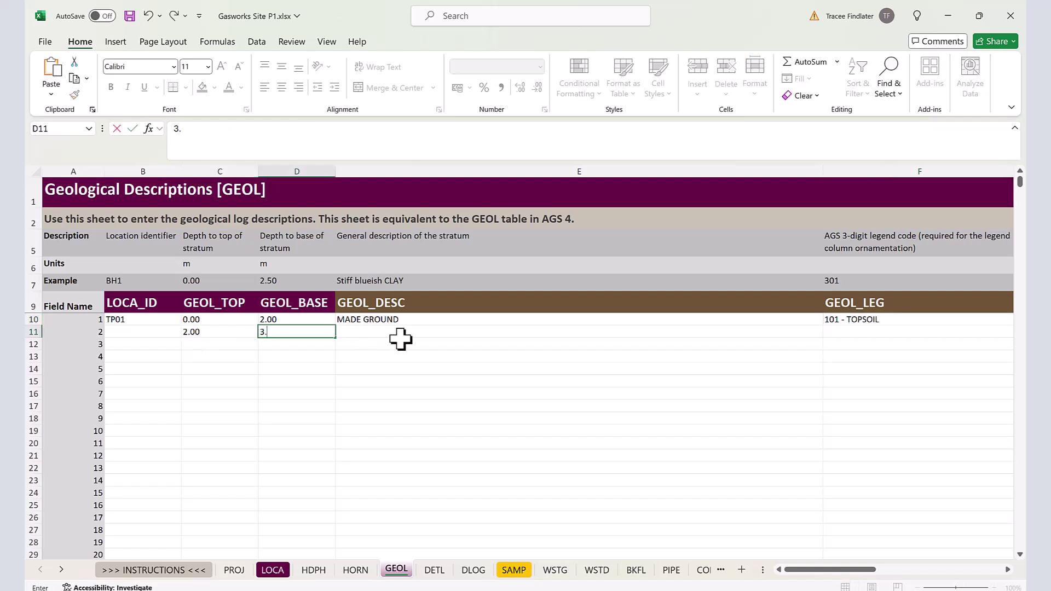
pyautogui.press('Tab')
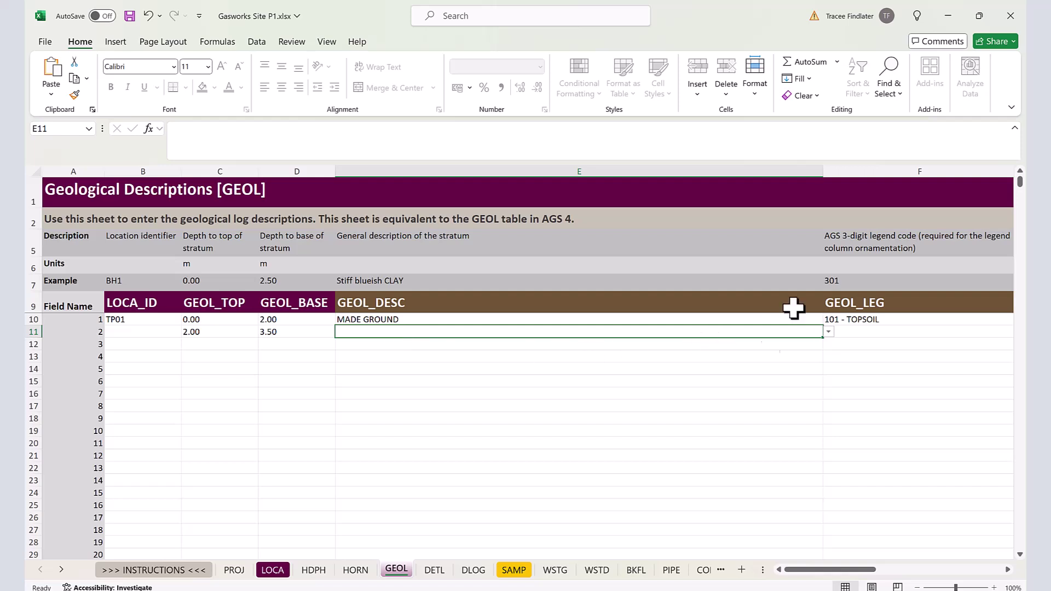
# Set the second stratum's description to CONCRETE and its legend code to 104 - CONCRETE.
pyautogui.click(828, 332)
pyautogui.click(435, 379)
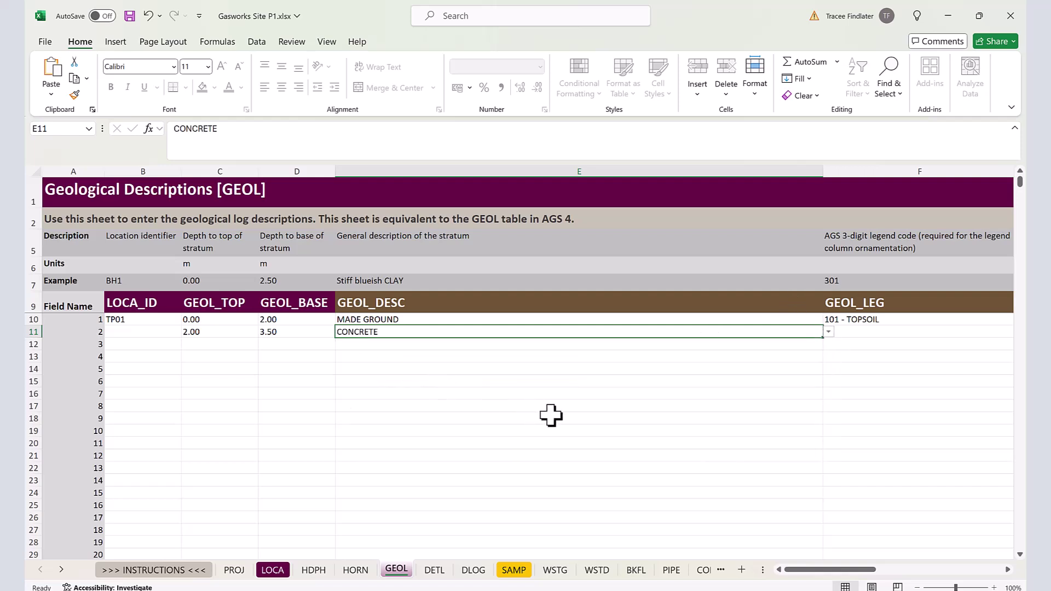
pyautogui.click(862, 333)
pyautogui.write('con')
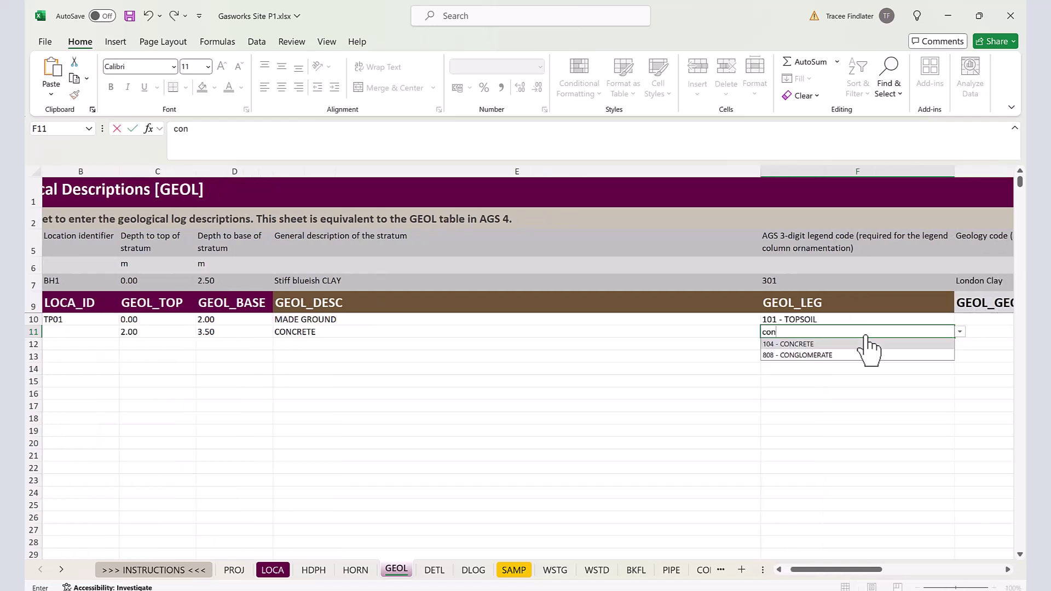
pyautogui.click(821, 344)
# Save the workbook, then switch to Pebble Geo and refresh the imported dataset.
pyautogui.click(129, 16)
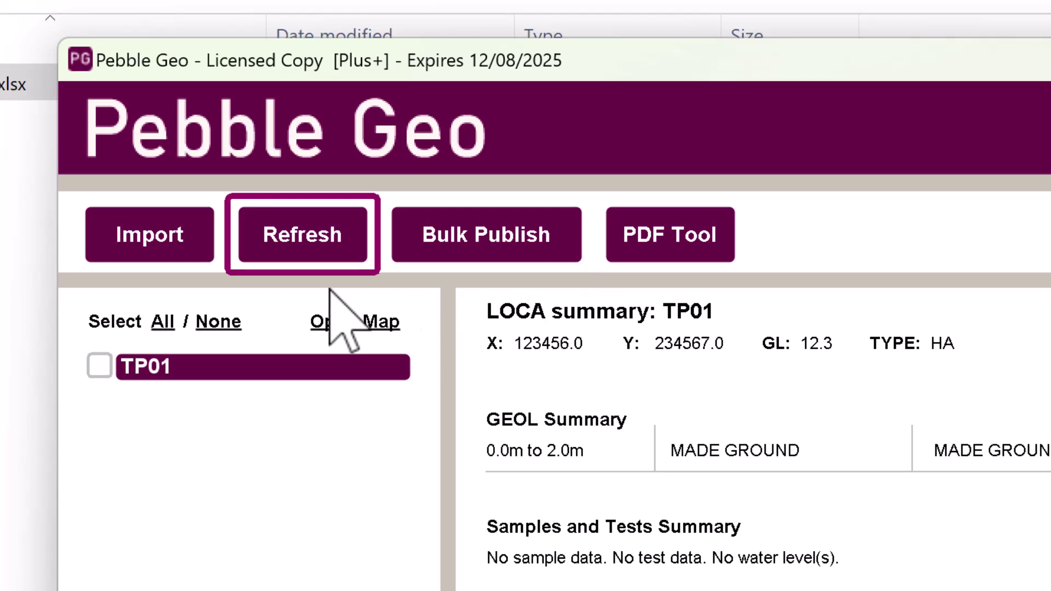
pyautogui.click(287, 244)
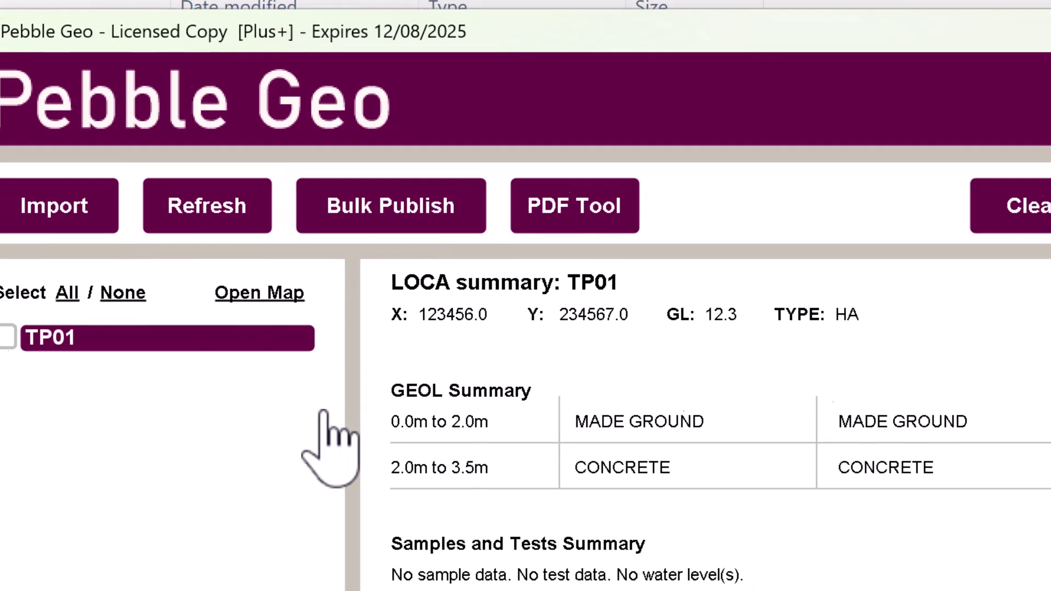